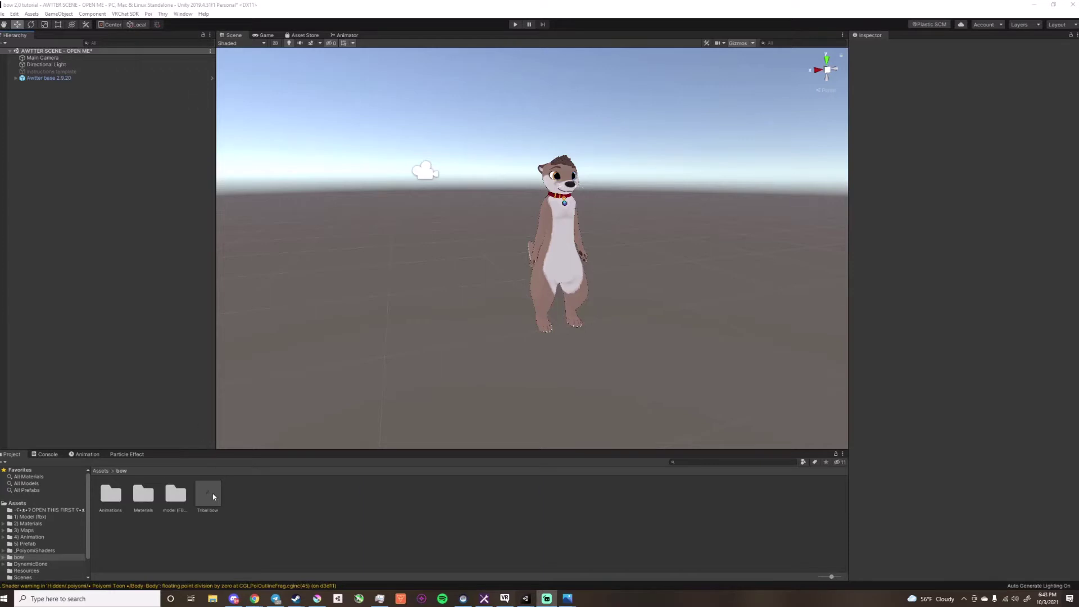
Step: Add the Tribal bow prefab to the scene and nest it, unpacked, under Awtter base 2.9.20
{"action": "left_click_drag", "start_coordinate": [208, 499], "coordinate": [107, 226]}
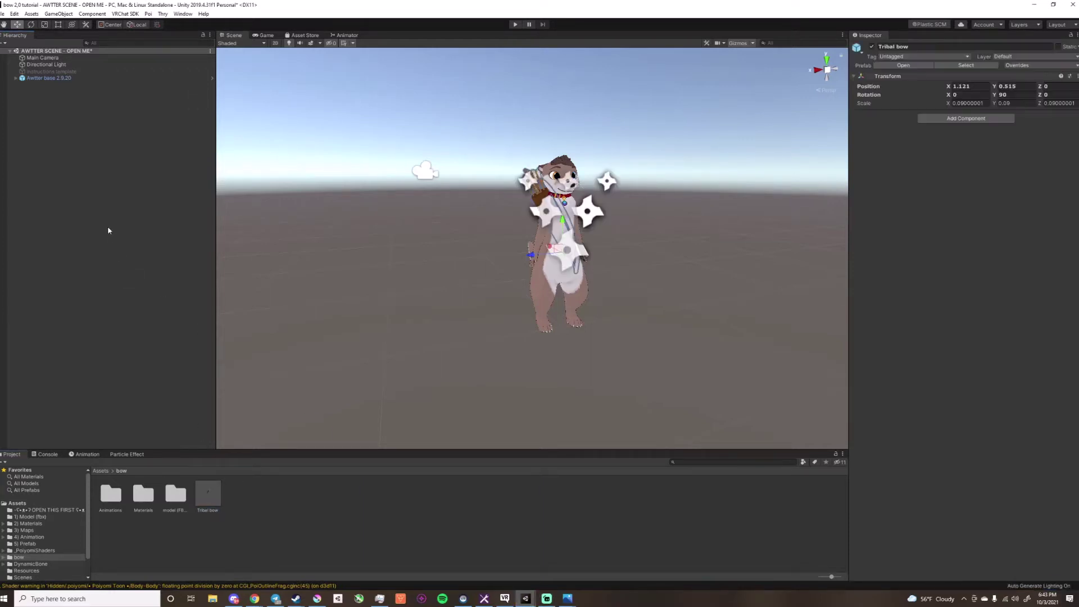
{"action": "right_click", "coordinate": [47, 88]}
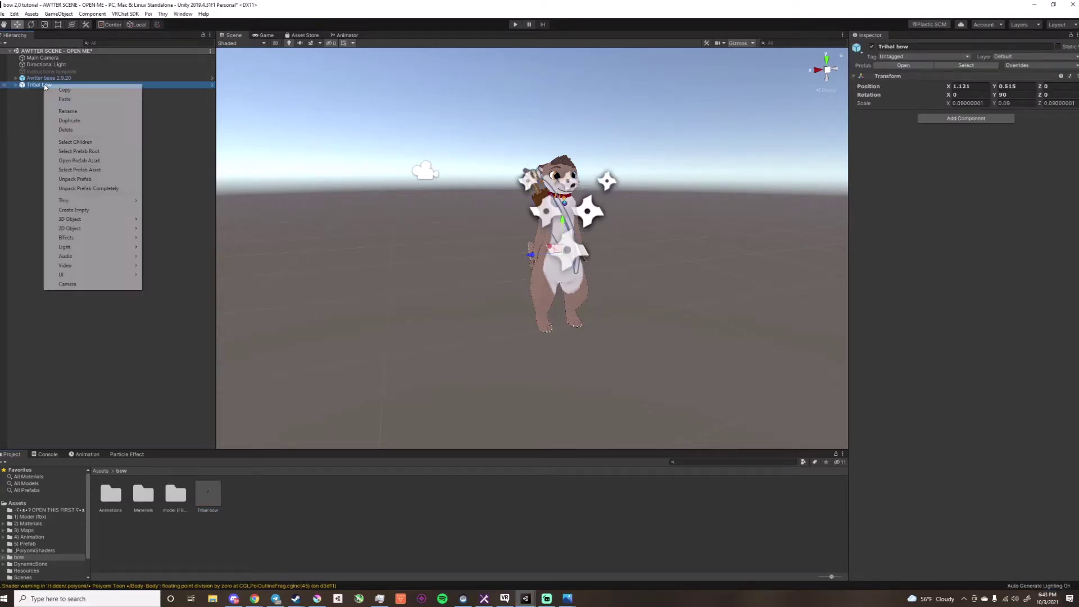
{"action": "left_click", "coordinate": [104, 181]}
{"action": "left_click_drag", "start_coordinate": [40, 87], "coordinate": [50, 82]}
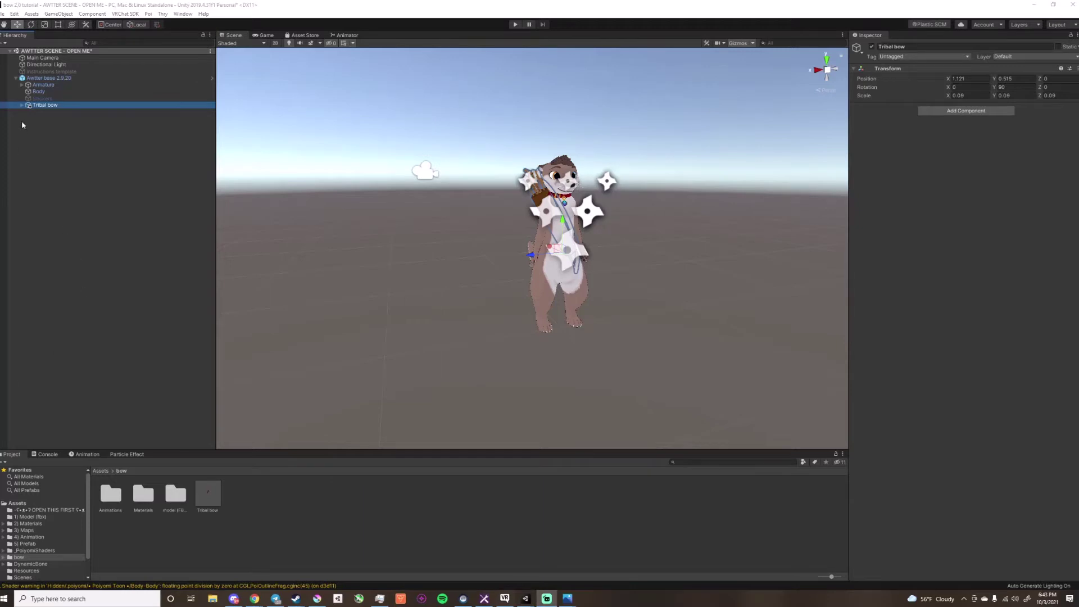
Step: Expand the Tribal bow object and the avatar's armature from Hips through Spine to Chest
{"action": "left_click", "coordinate": [17, 78]}
{"action": "left_click", "coordinate": [16, 78]}
{"action": "left_click", "coordinate": [22, 85]}
{"action": "left_click", "coordinate": [28, 92]}
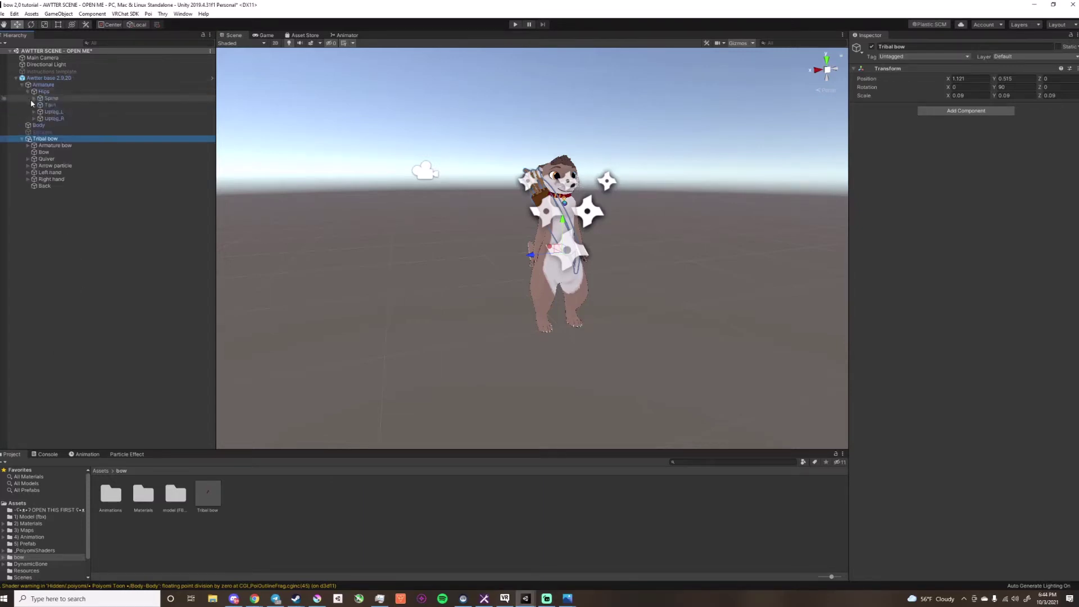
{"action": "left_click", "coordinate": [32, 99]}
{"action": "left_click", "coordinate": [33, 98]}
{"action": "left_click", "coordinate": [39, 105]}
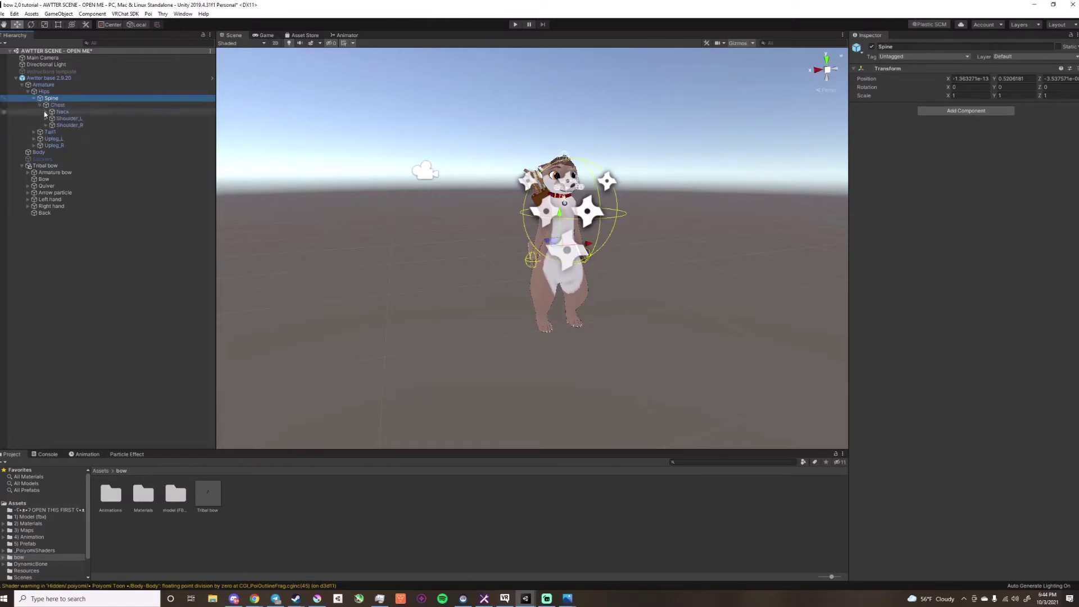
Step: Expand both shoulder chains under Chest down to the Hand_L and Hand_R bones
{"action": "left_click", "coordinate": [45, 112]}
{"action": "left_click", "coordinate": [45, 119]}
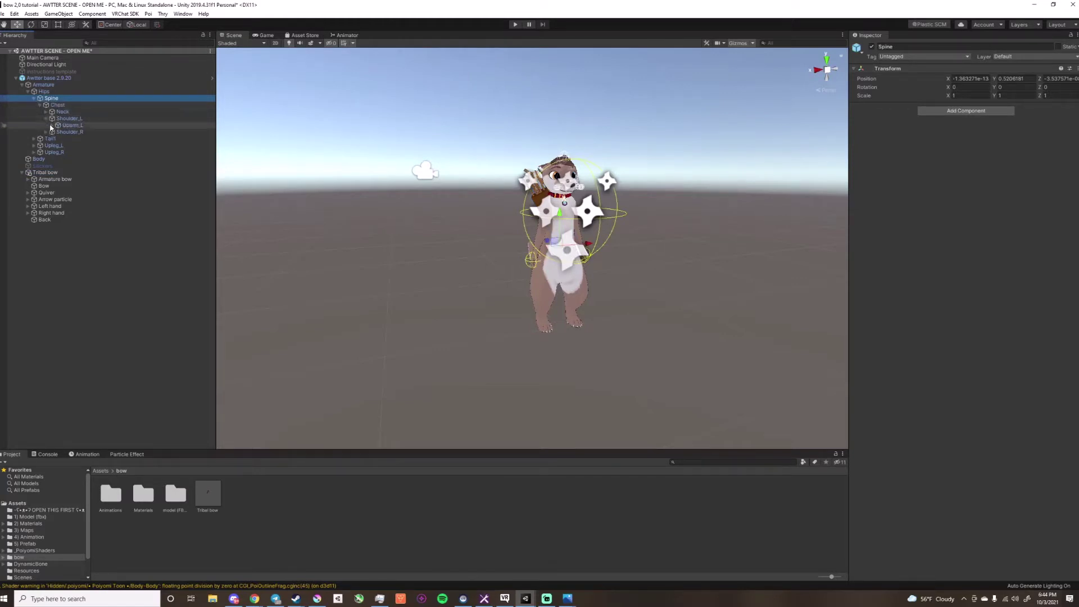
{"action": "left_click", "coordinate": [51, 126]}
{"action": "left_click", "coordinate": [58, 133]}
{"action": "left_click", "coordinate": [46, 146]}
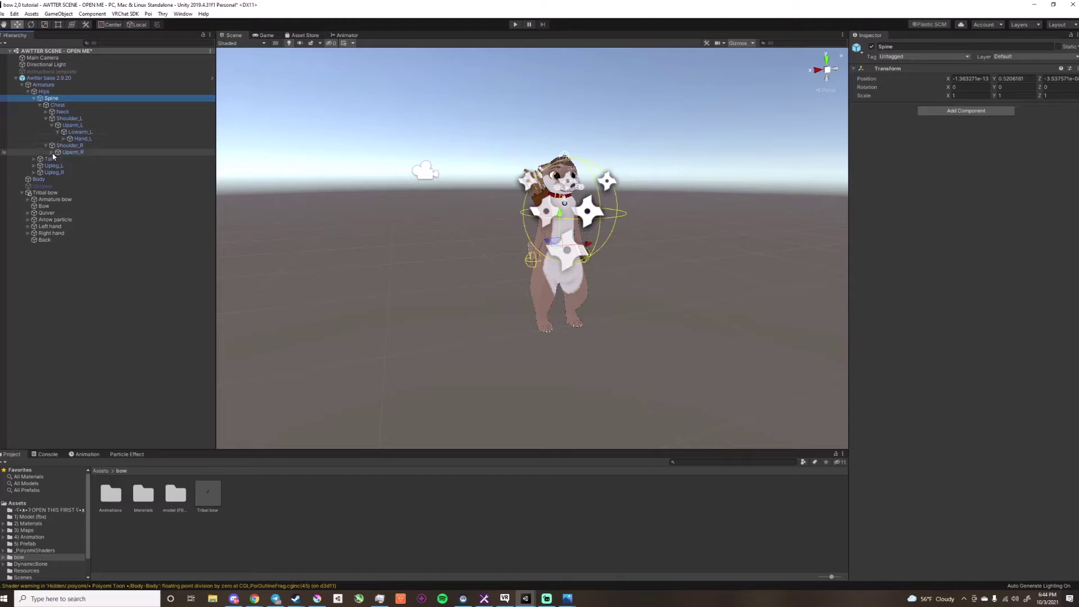
{"action": "left_click", "coordinate": [52, 152]}
{"action": "left_click", "coordinate": [58, 159]}
{"action": "left_click", "coordinate": [64, 165]}
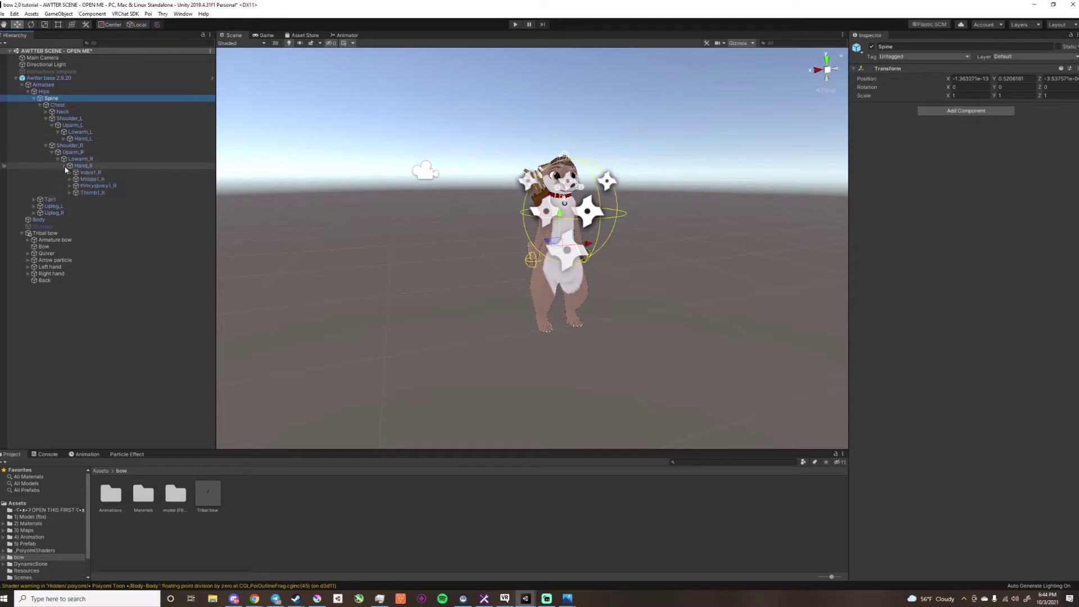
{"action": "left_click", "coordinate": [63, 166]}
Step: Parent the bow's Left hand object to Hand_L, Right hand to Hand_R, and Back to Chest
{"action": "left_click_drag", "start_coordinate": [49, 241], "coordinate": [94, 142]}
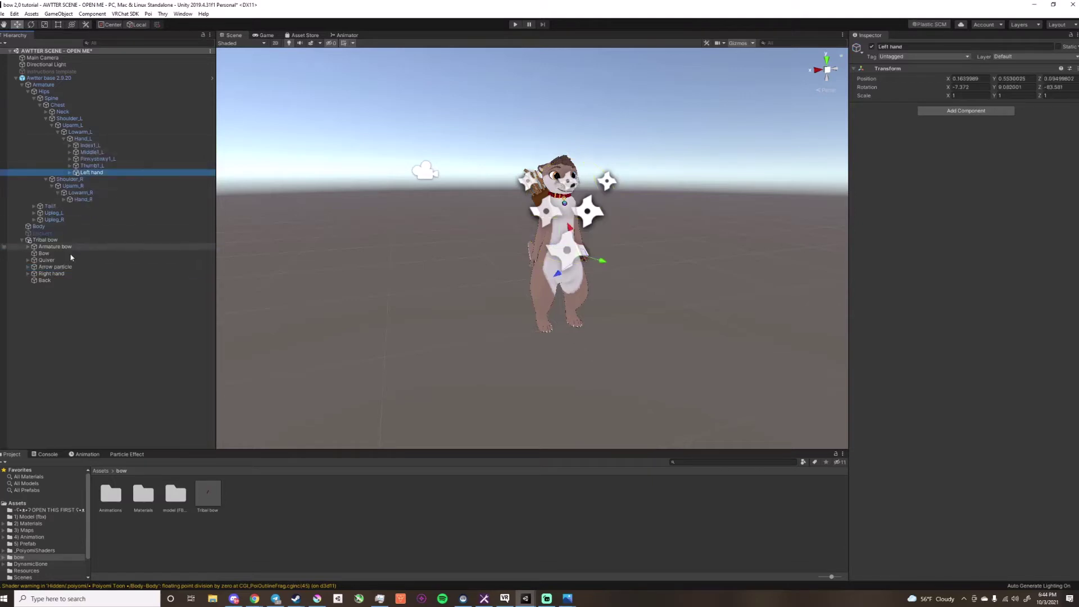
{"action": "left_click_drag", "start_coordinate": [50, 274], "coordinate": [89, 201]}
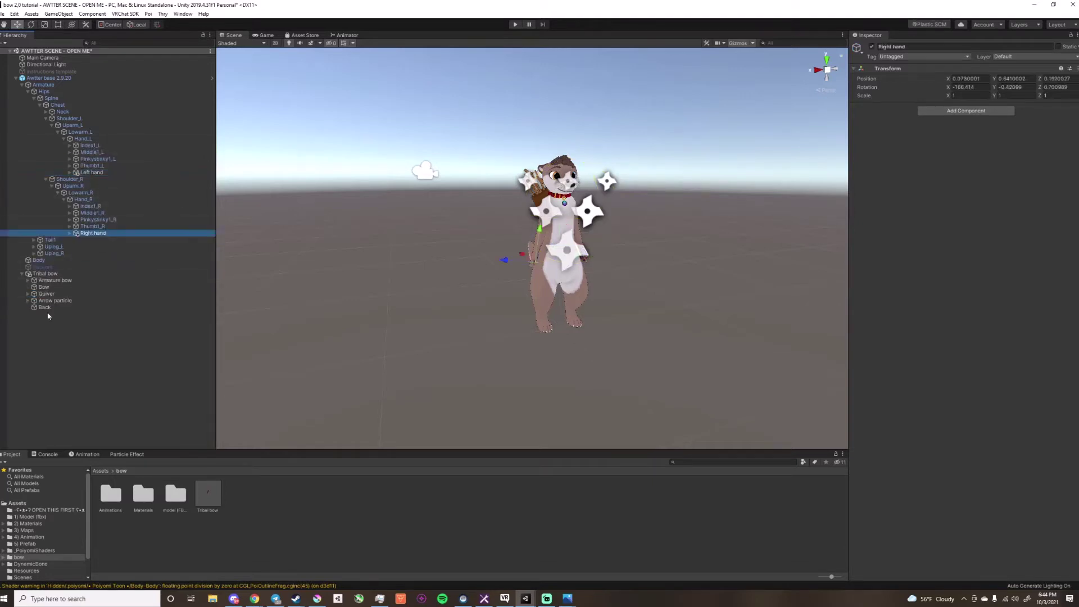
{"action": "left_click_drag", "start_coordinate": [44, 307], "coordinate": [58, 109]}
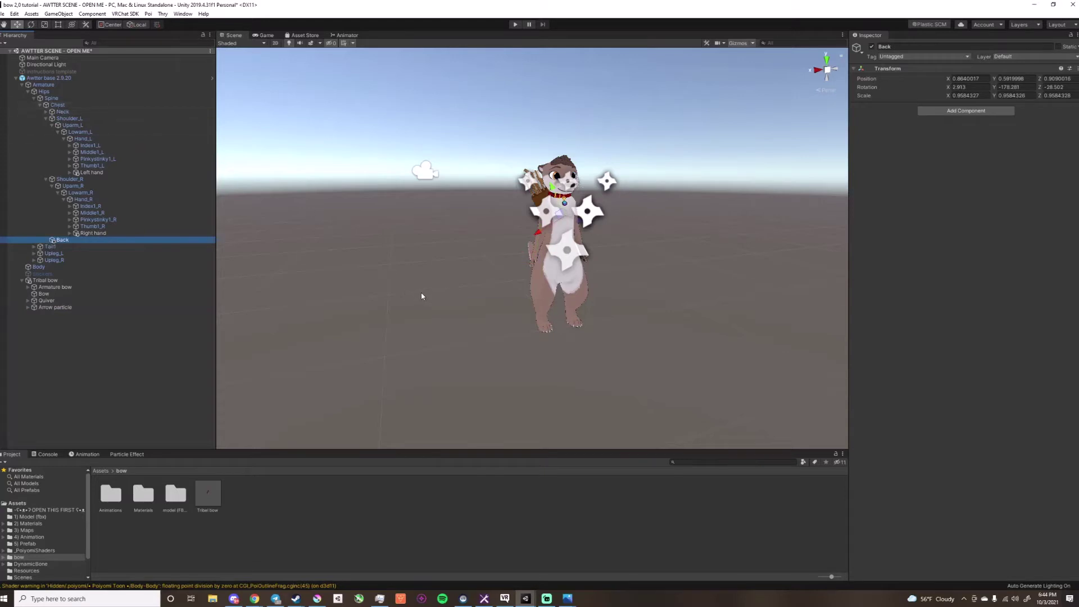
Step: Try repositioning the Back object behind the avatar's torso, and undo the move
{"action": "left_click_drag", "start_coordinate": [422, 297], "coordinate": [494, 246], "text": "alt"}
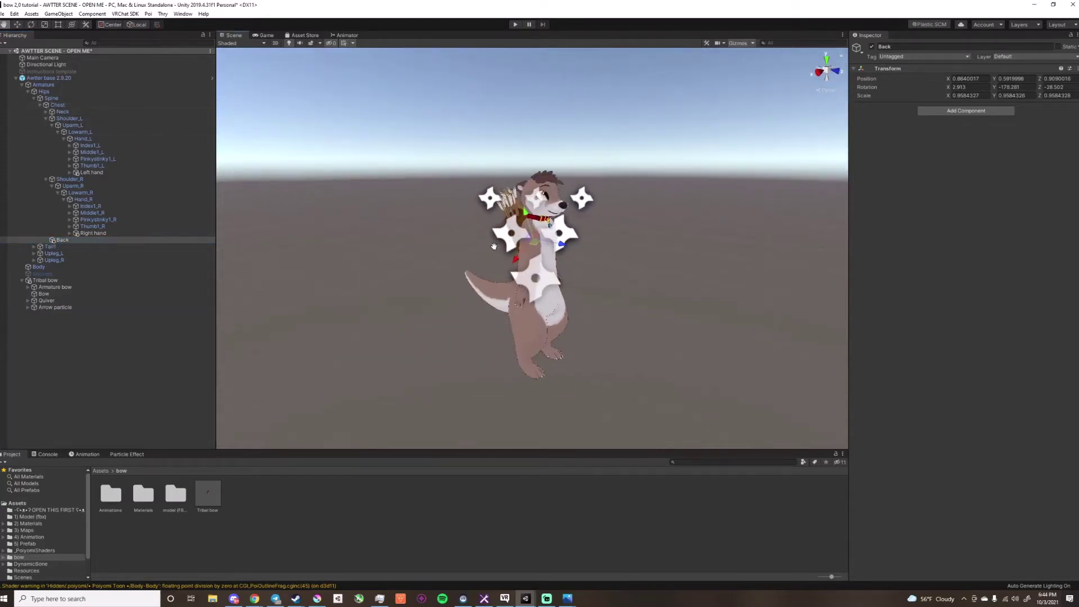
{"action": "middle_click_drag", "start_coordinate": [494, 246], "coordinate": [360, 223]}
{"action": "left_click_drag", "start_coordinate": [523, 243], "coordinate": [732, 244], "text": "alt"}
{"action": "middle_click_drag", "start_coordinate": [506, 236], "coordinate": [701, 232]}
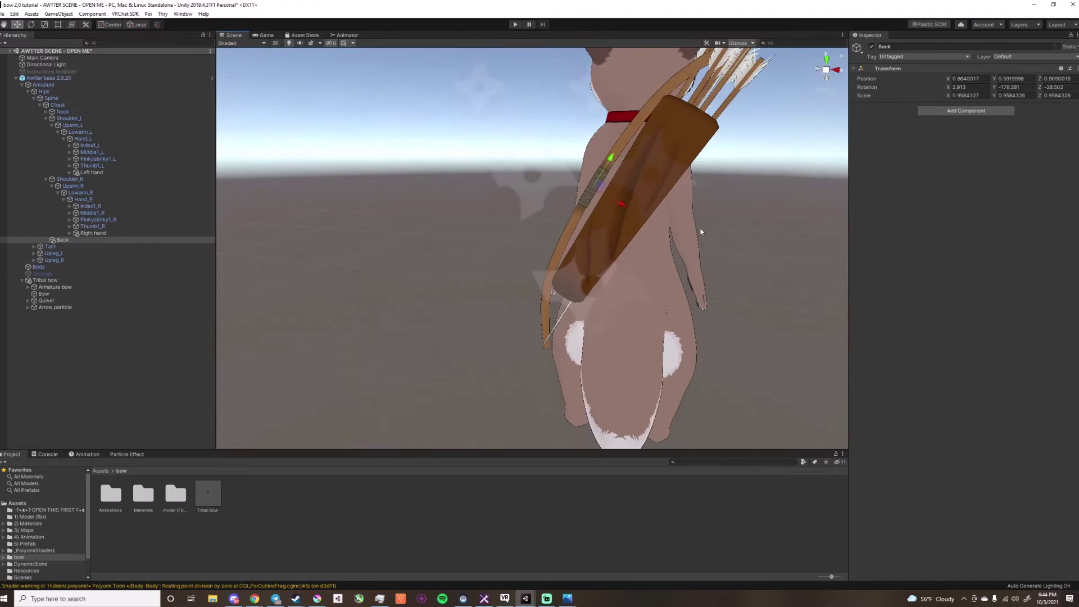
{"action": "mouse_move", "coordinate": [621, 204]}
{"action": "left_mouse_down"}
{"action": "mouse_move", "coordinate": [686, 241]}
{"action": "mouse_move", "coordinate": [639, 218]}
{"action": "mouse_move", "coordinate": [640, 197]}
{"action": "left_mouse_up"}
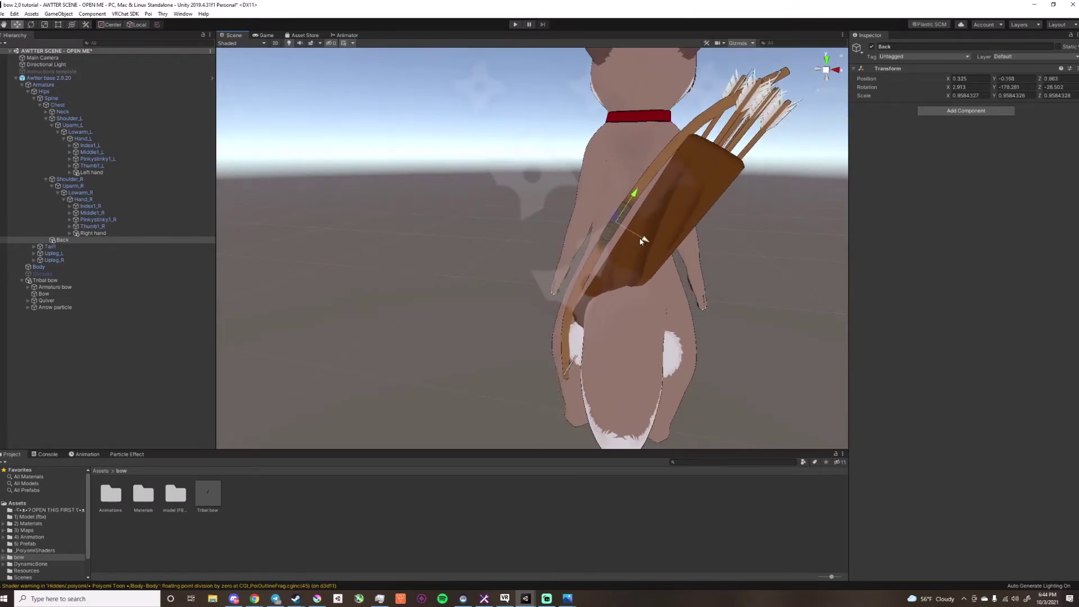
{"action": "key", "text": "ctrl+z"}
{"action": "key", "text": "ctrl+z"}
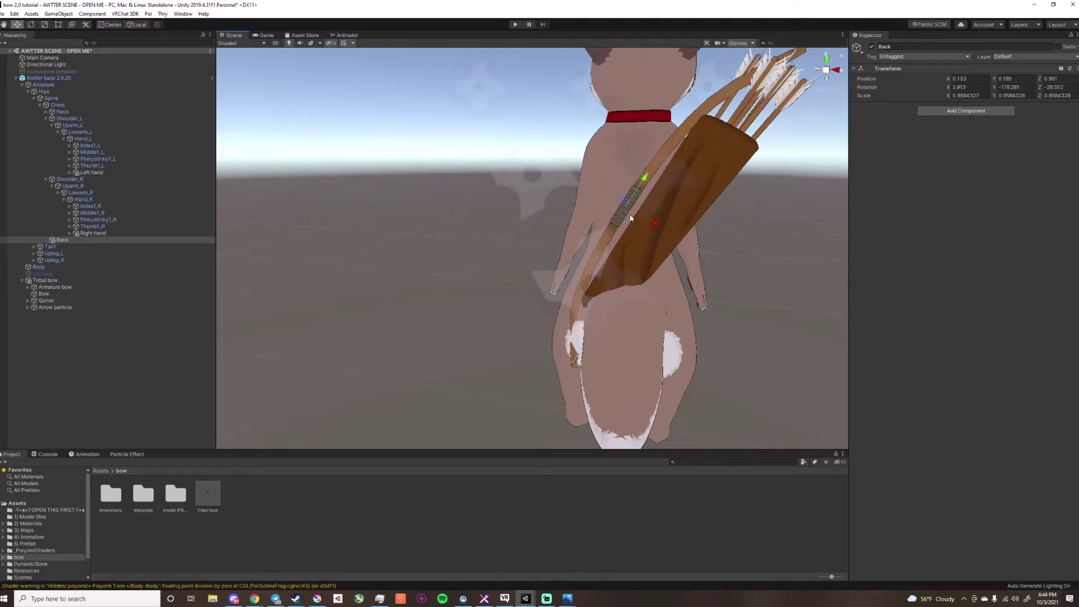
Step: Set the bow Handle's Parent Constraint source weights to 0 for Back and 1 for Left hand
{"action": "left_click_drag", "start_coordinate": [629, 213], "coordinate": [592, 240], "text": "alt"}
{"action": "right_click_drag", "start_coordinate": [592, 240], "coordinate": [412, 258]}
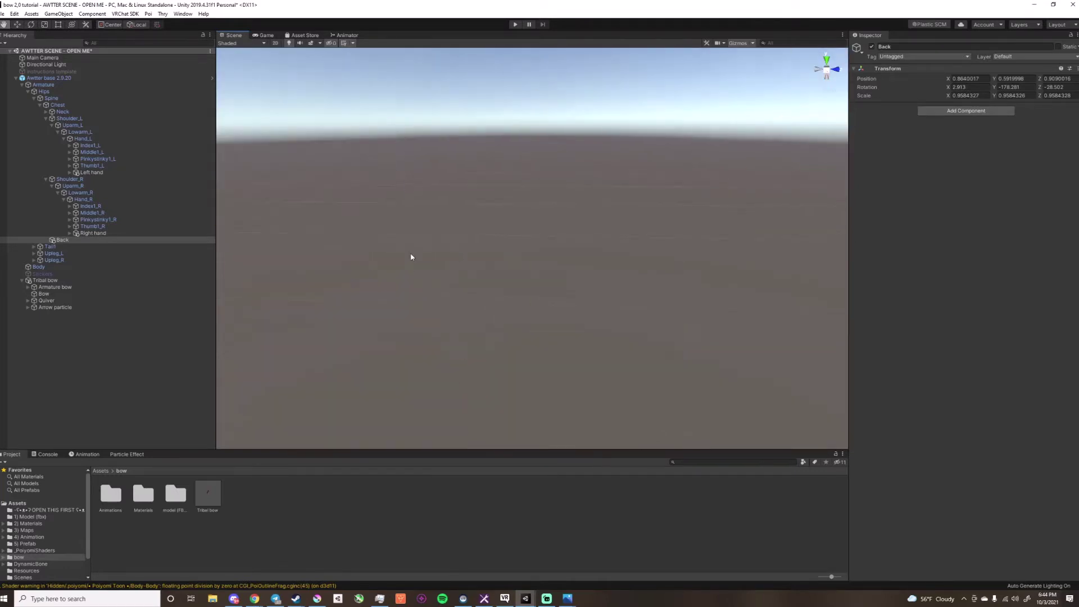
{"action": "right_click_drag", "start_coordinate": [562, 248], "coordinate": [419, 235]}
{"action": "key", "text": "f"}
{"action": "middle_click_drag", "start_coordinate": [512, 312], "coordinate": [465, 245]}
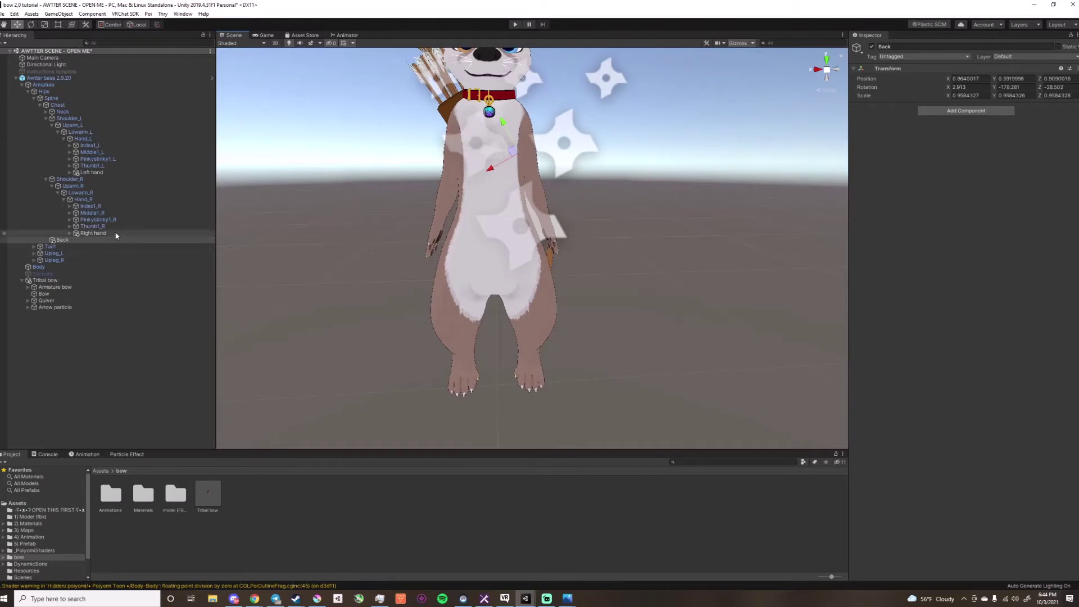
{"action": "middle_click_drag", "start_coordinate": [466, 193], "coordinate": [472, 230]}
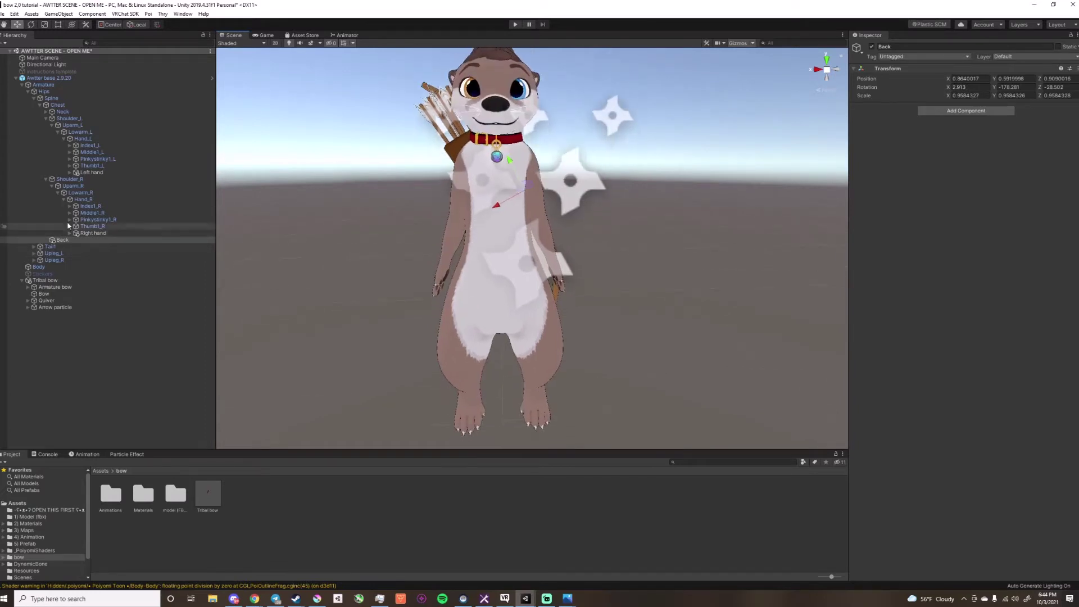
{"action": "left_click", "coordinate": [28, 287]}
{"action": "left_click", "coordinate": [66, 295]}
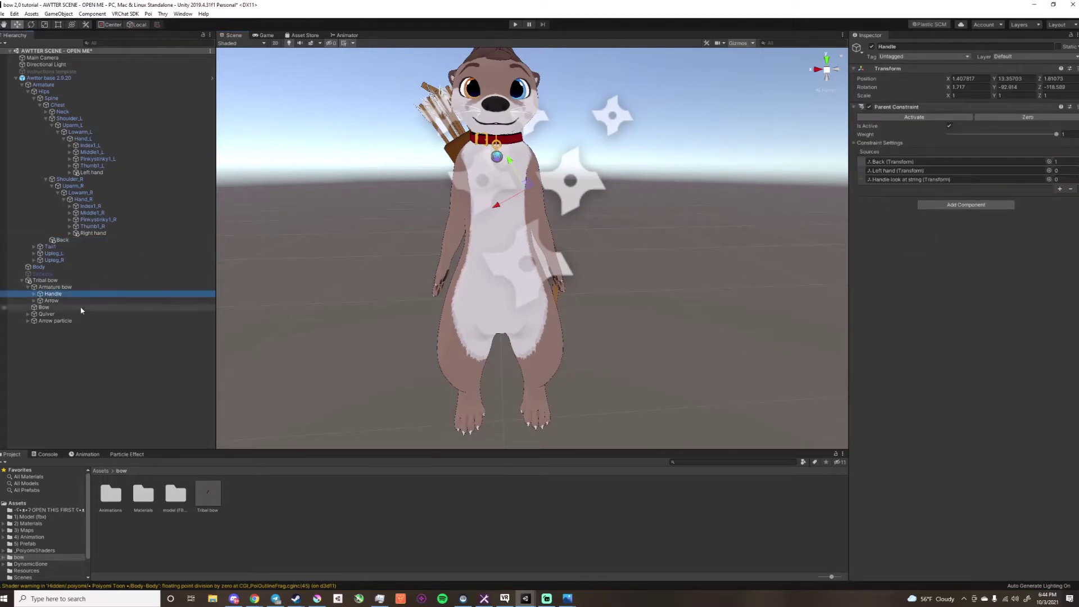
{"action": "left_click", "coordinate": [1063, 163]}
{"action": "type", "text": "1"}
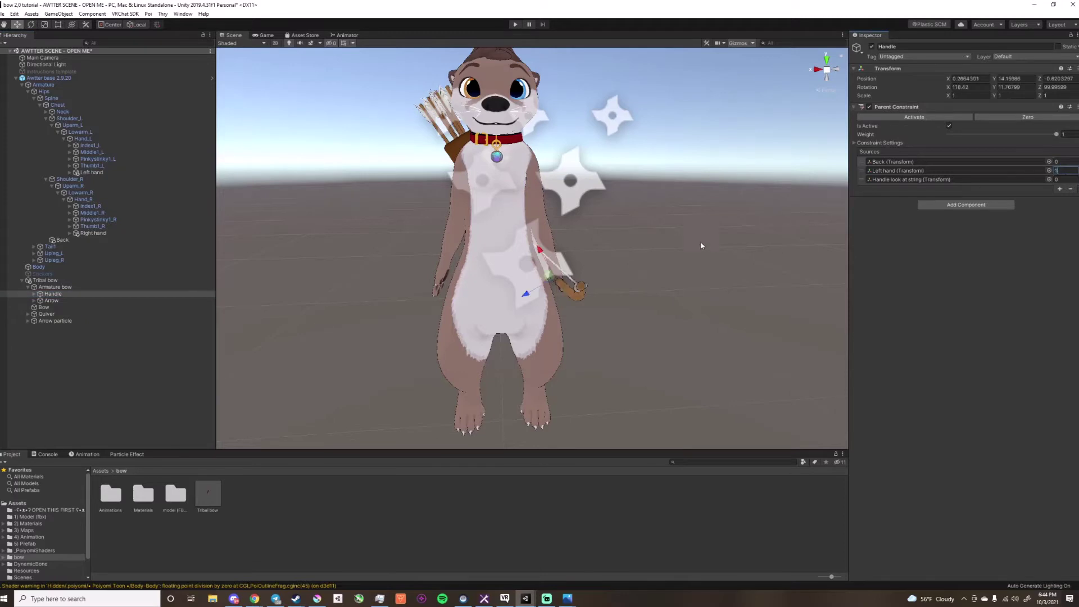
Step: Try moving and rotating the Left hand object that positions the bow, and undo both changes
{"action": "right_click_drag", "start_coordinate": [701, 246], "coordinate": [461, 279]}
{"action": "mouse_move", "coordinate": [461, 279]}
{"action": "middle_mouse_down"}
{"action": "mouse_move", "coordinate": [526, 253]}
{"action": "mouse_move", "coordinate": [475, 266]}
{"action": "middle_mouse_up"}
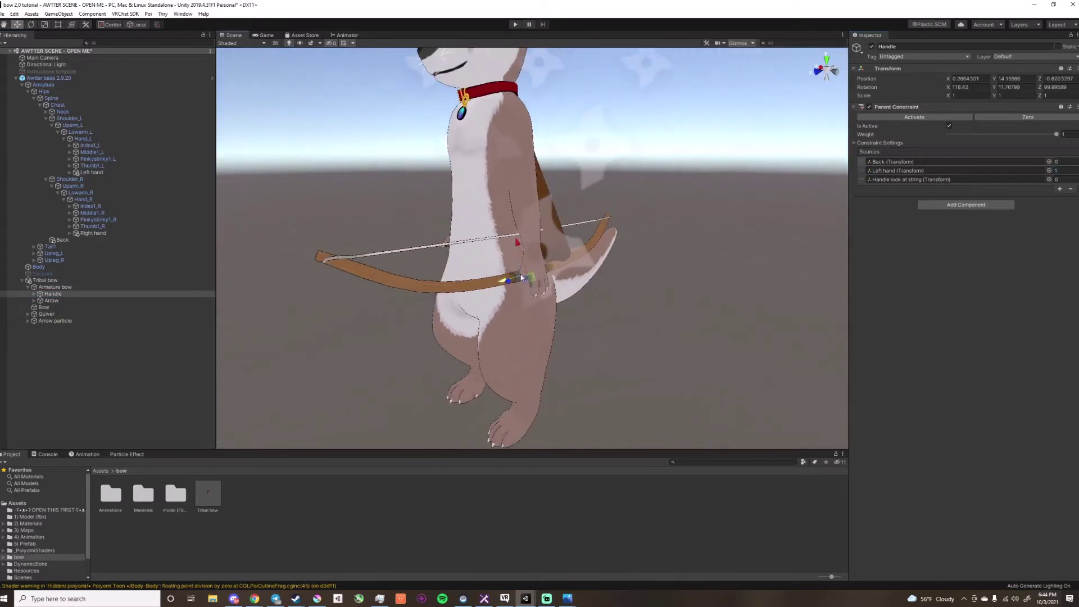
{"action": "left_click", "coordinate": [92, 232]}
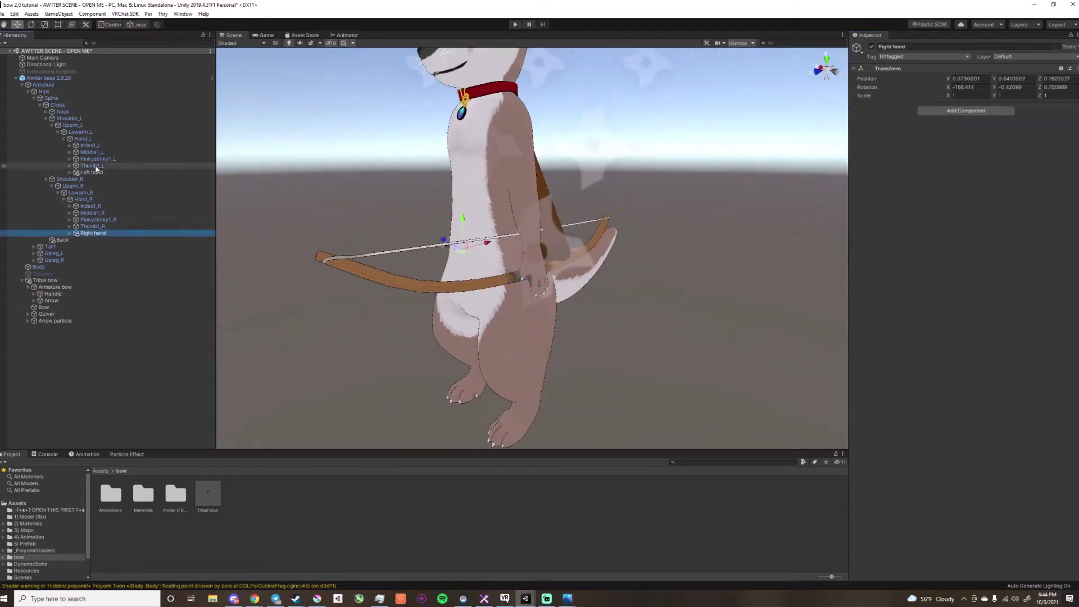
{"action": "left_click", "coordinate": [95, 173]}
{"action": "right_click_drag", "start_coordinate": [461, 250], "coordinate": [564, 275]}
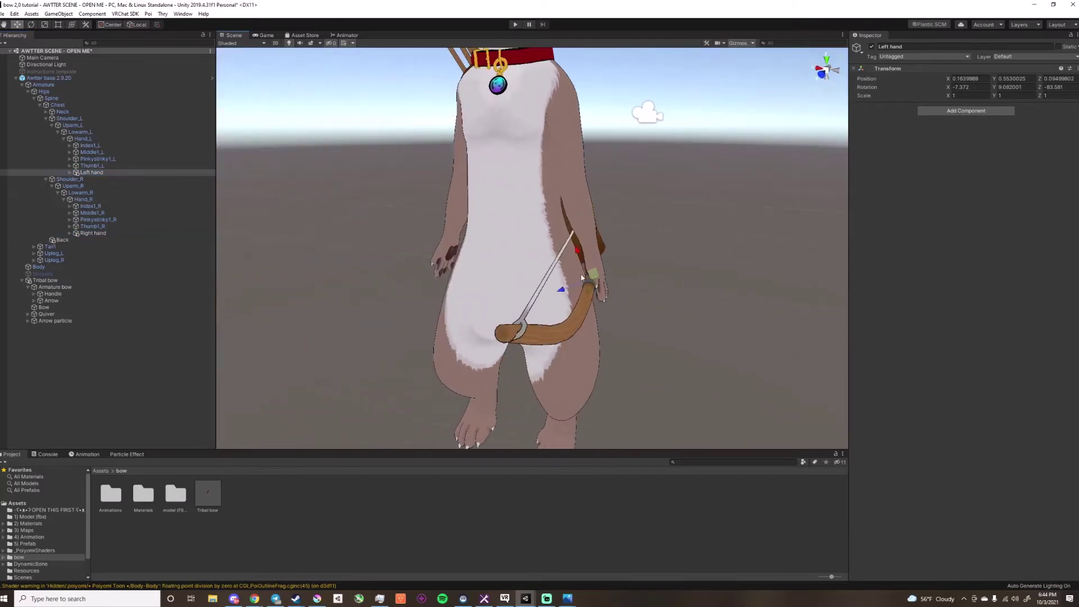
{"action": "middle_click_drag", "start_coordinate": [563, 275], "coordinate": [593, 305]}
{"action": "right_click_drag", "start_coordinate": [593, 306], "coordinate": [656, 279]}
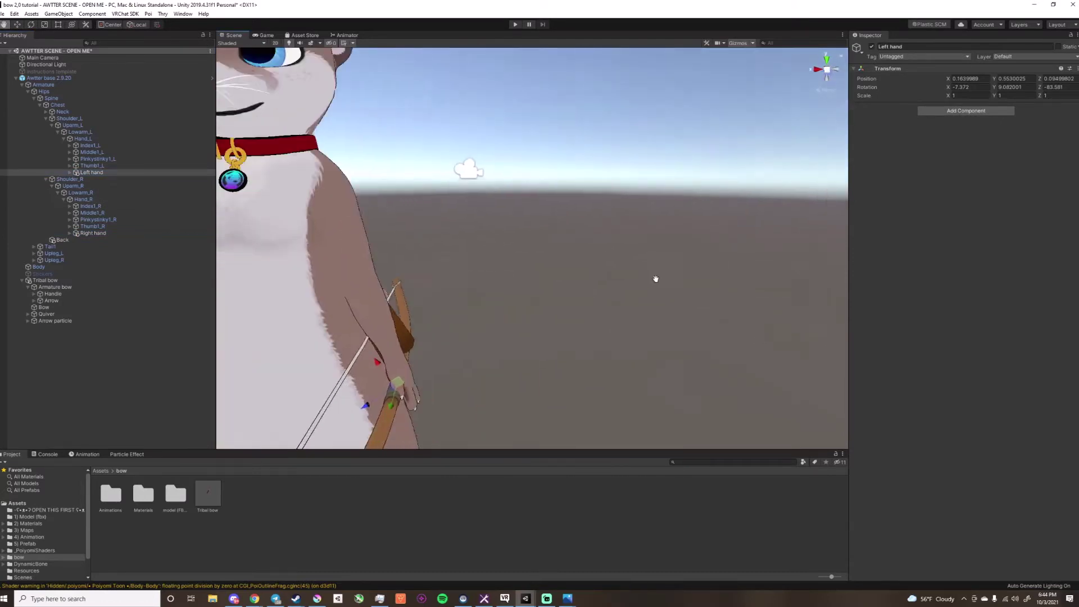
{"action": "middle_click_drag", "start_coordinate": [655, 279], "coordinate": [668, 278]}
{"action": "left_click_drag", "start_coordinate": [521, 328], "coordinate": [656, 273]}
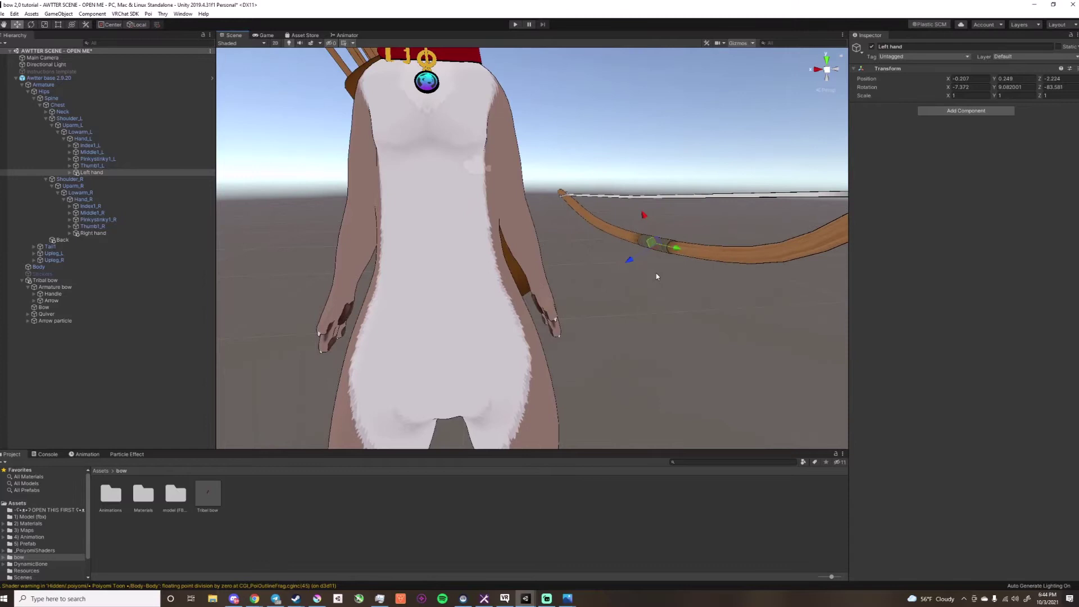
{"action": "middle_click_drag", "start_coordinate": [672, 275], "coordinate": [655, 282]}
{"action": "key", "text": "e"}
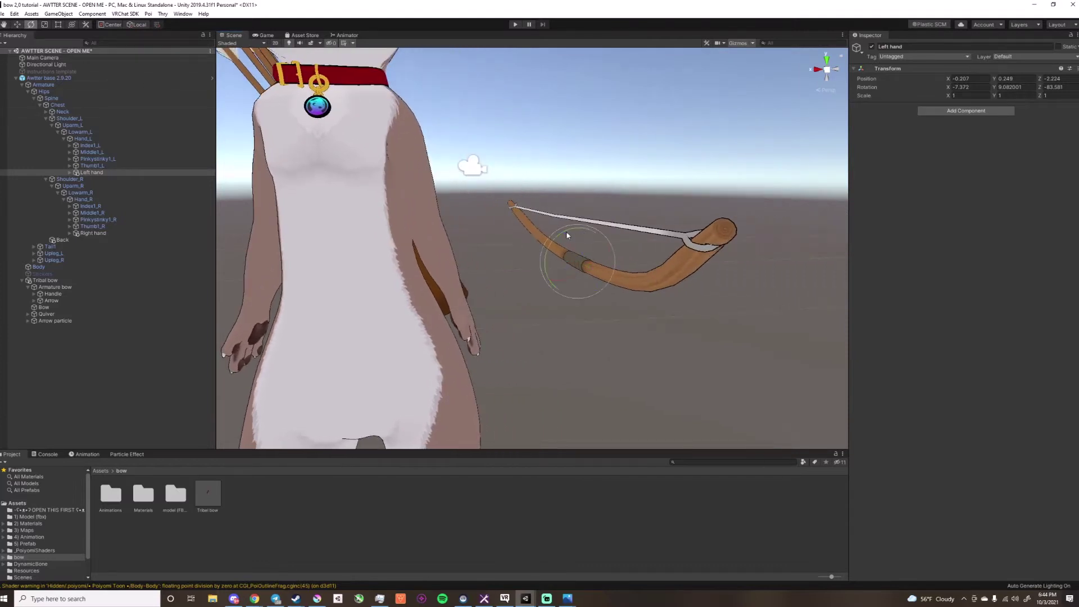
{"action": "left_click_drag", "start_coordinate": [563, 239], "coordinate": [528, 274]}
{"action": "key", "text": "ctrl+z"}
{"action": "key", "text": "ctrl+z"}
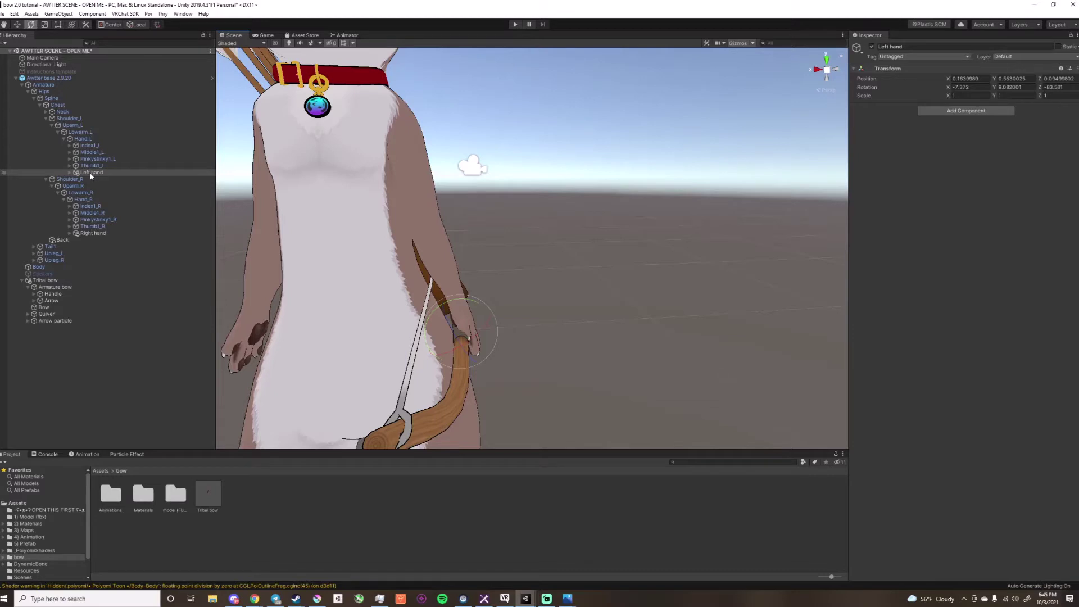
Step: Set the Arrow's Parent Constraint source weights to 0 for Arrow Quiver and 1 for Right hand
{"action": "left_click", "coordinate": [87, 235]}
{"action": "key", "text": "f"}
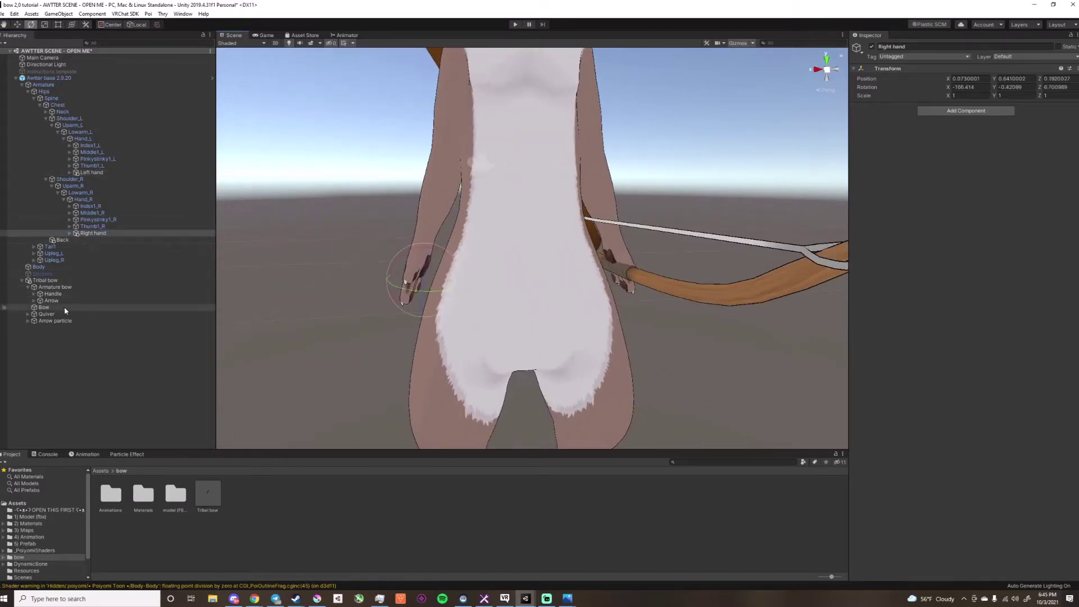
{"action": "left_click", "coordinate": [132, 300]}
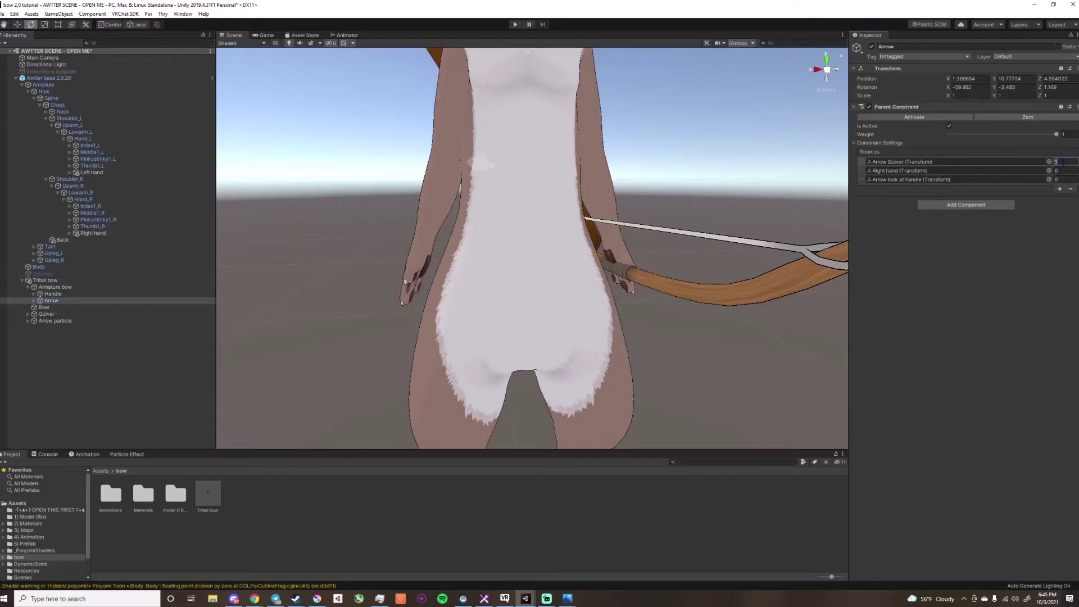
{"action": "key", "text": "BackSpace"}
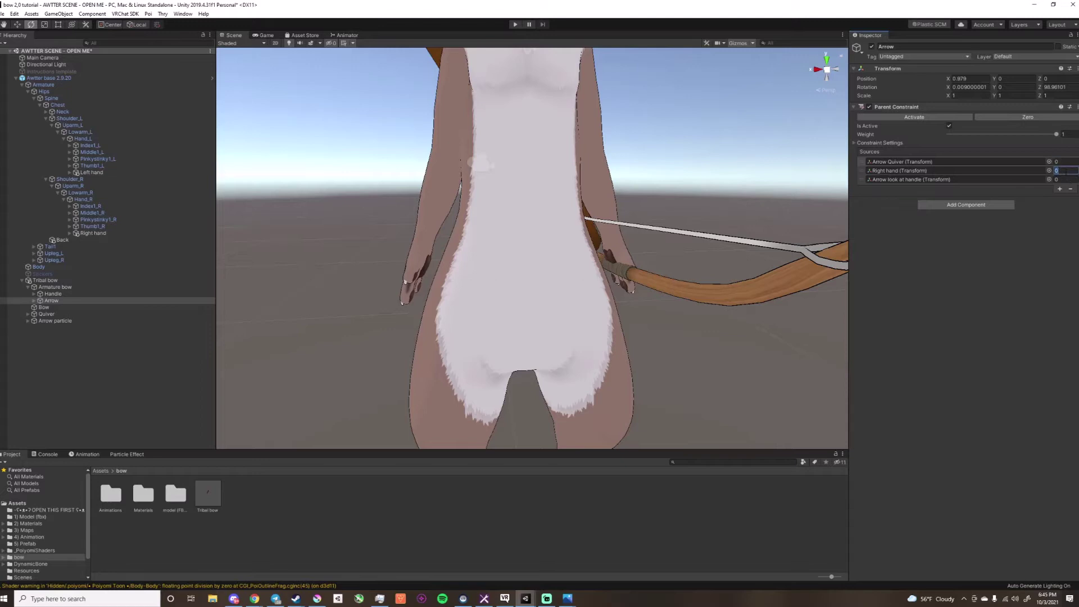
{"action": "type", "text": "1"}
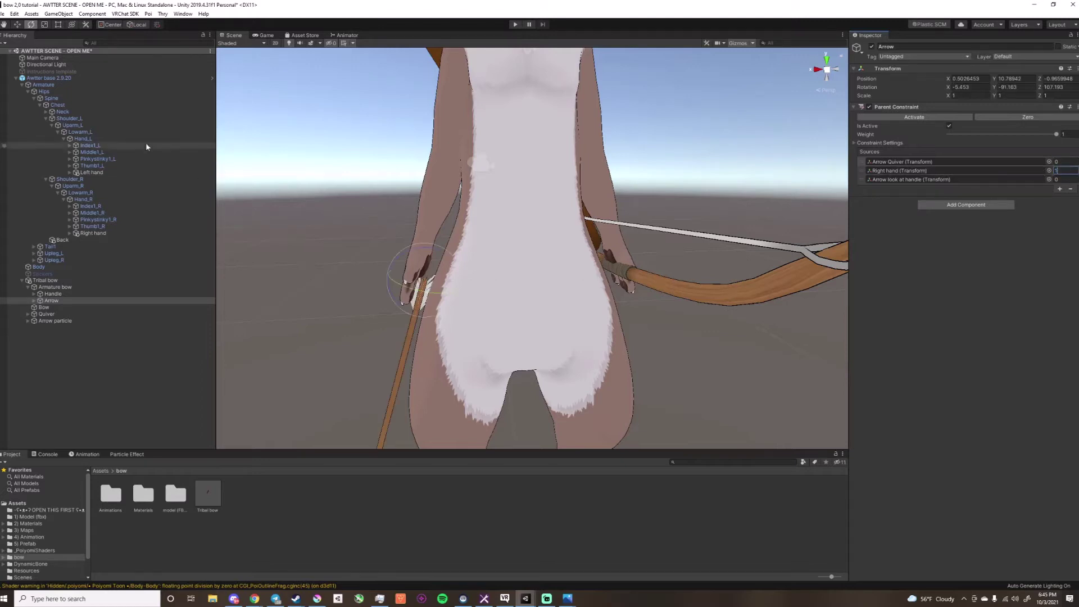
Step: Examine how the arrow sits in the avatar's right hand from different angles
{"action": "middle_click_drag", "start_coordinate": [528, 286], "coordinate": [541, 272]}
{"action": "scroll", "coordinate": [538, 271], "scroll_direction": "up", "scroll_amount": 1}
{"action": "scroll", "coordinate": [538, 271], "scroll_direction": "down", "scroll_amount": 1}
{"action": "right_click_drag", "start_coordinate": [521, 273], "coordinate": [454, 257]}
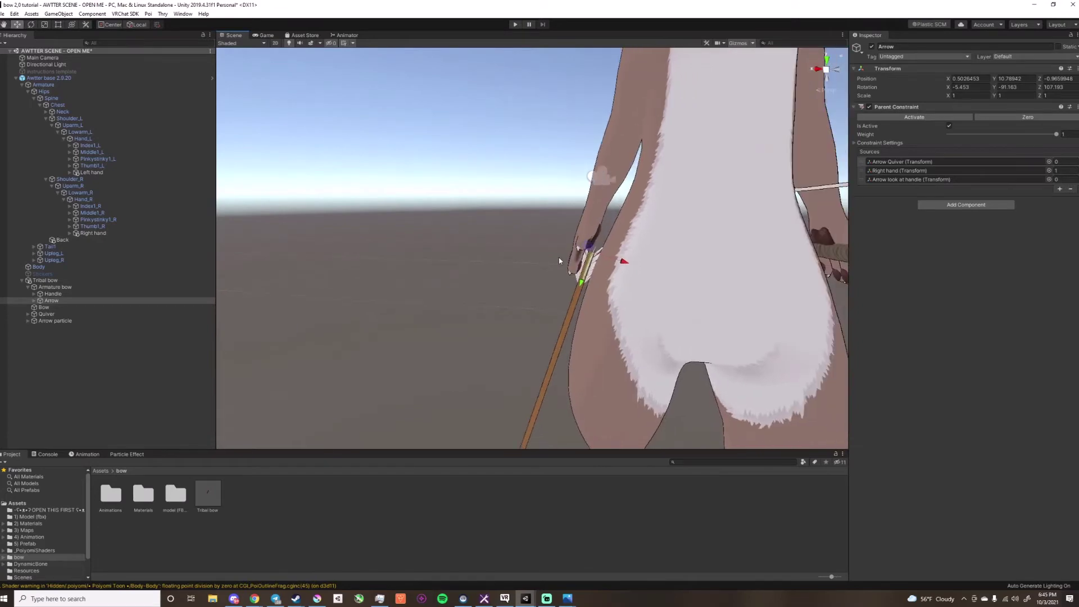
{"action": "middle_click_drag", "start_coordinate": [559, 260], "coordinate": [559, 251]}
{"action": "left_click_drag", "start_coordinate": [577, 229], "coordinate": [509, 231], "text": "alt"}
{"action": "mouse_move", "coordinate": [480, 222]}
{"action": "middle_mouse_down"}
{"action": "mouse_move", "coordinate": [502, 231]}
{"action": "mouse_move", "coordinate": [477, 221]}
{"action": "middle_mouse_up"}
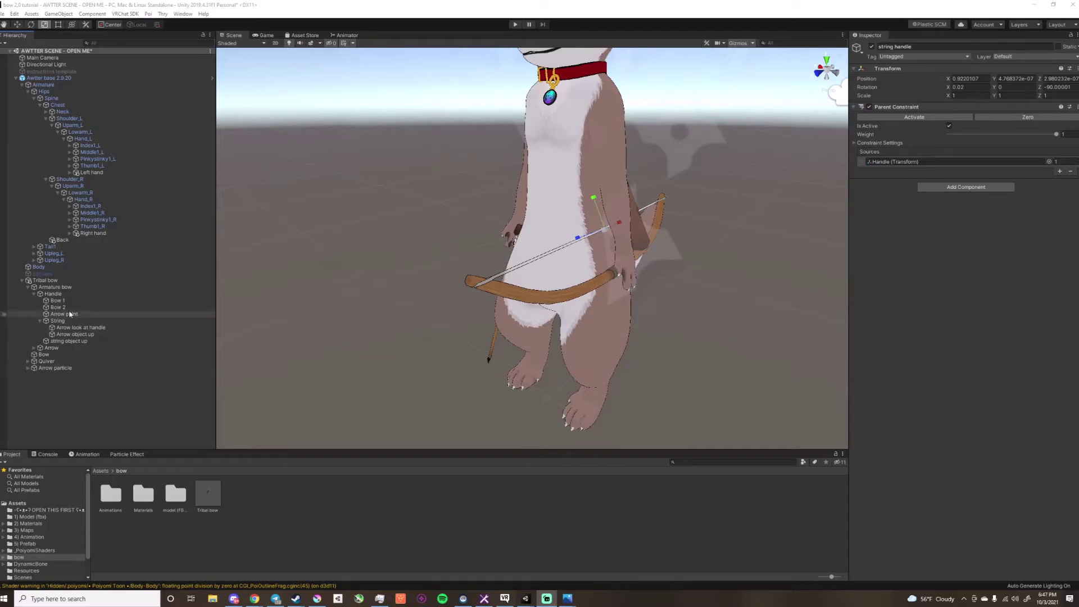
Step: Scale the whole Tribal bow object up uniformly to about 0.178
{"action": "left_click", "coordinate": [45, 281]}
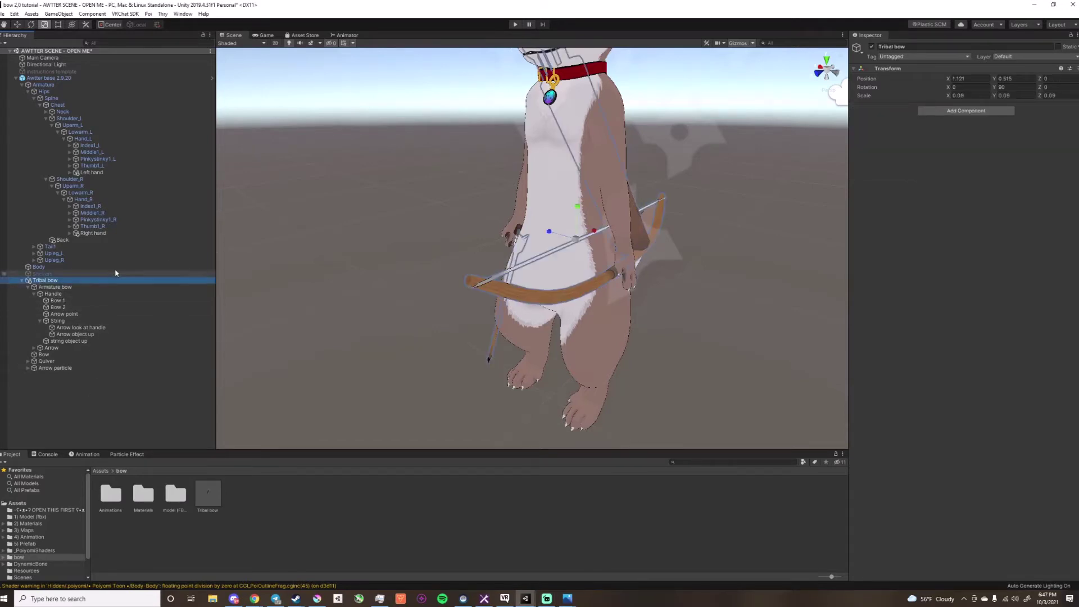
{"action": "right_click_drag", "start_coordinate": [506, 253], "coordinate": [455, 250]}
{"action": "left_click_drag", "start_coordinate": [573, 248], "coordinate": [609, 234]}
{"action": "right_click_drag", "start_coordinate": [517, 243], "coordinate": [593, 246]}
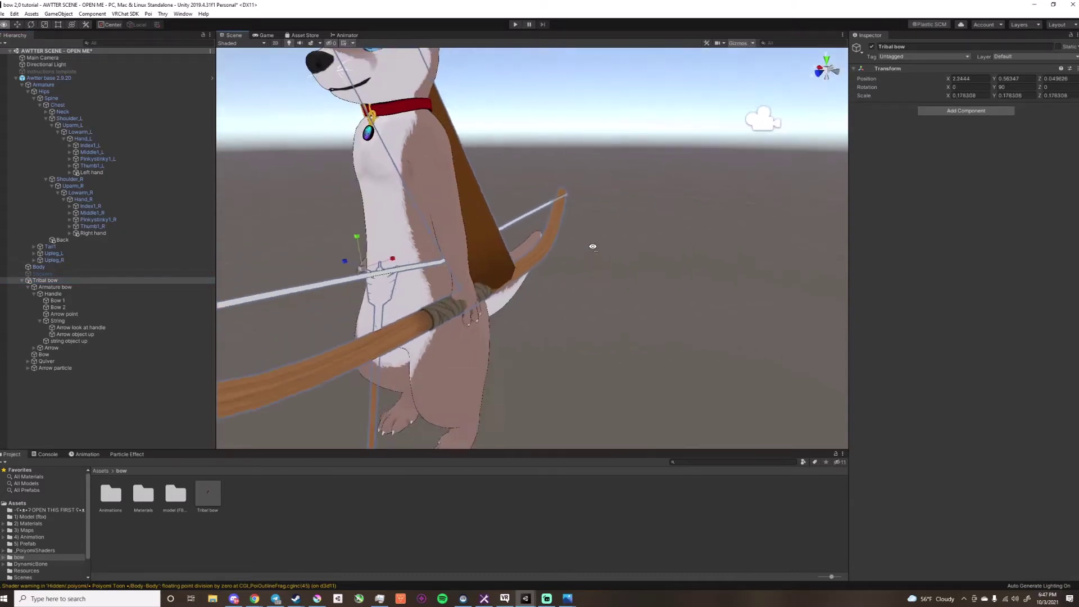
Step: Unlock the Parent Constraint of the string handle object under the avatar's Left hand
{"action": "middle_click_drag", "start_coordinate": [593, 245], "coordinate": [704, 191]}
{"action": "right_click_drag", "start_coordinate": [613, 230], "coordinate": [667, 228]}
{"action": "middle_click_drag", "start_coordinate": [666, 228], "coordinate": [682, 234]}
{"action": "left_click_drag", "start_coordinate": [683, 234], "coordinate": [540, 258], "text": "alt"}
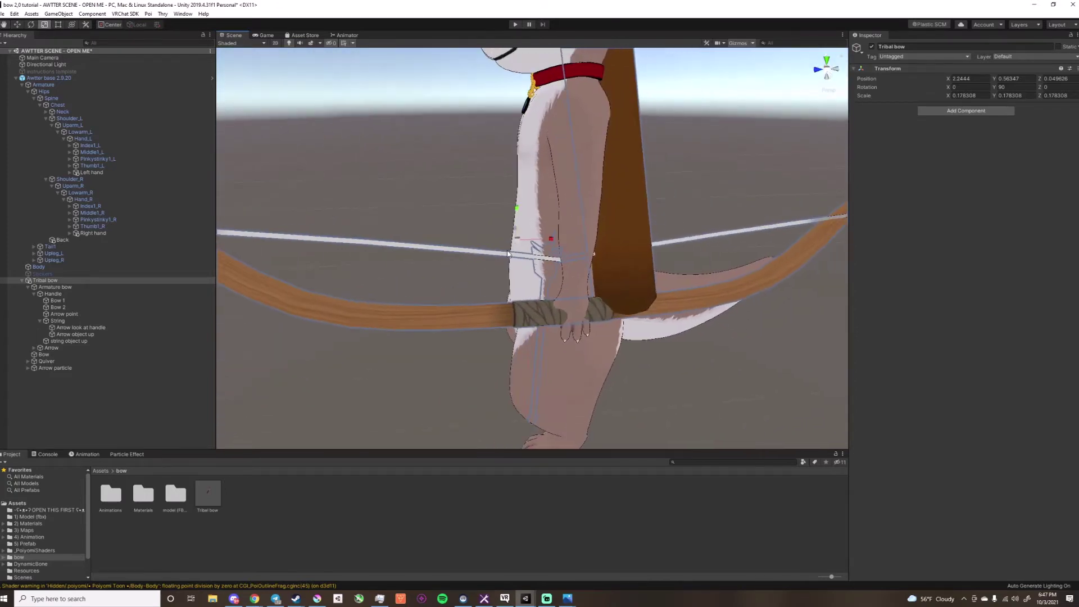
{"action": "left_click", "coordinate": [69, 173]}
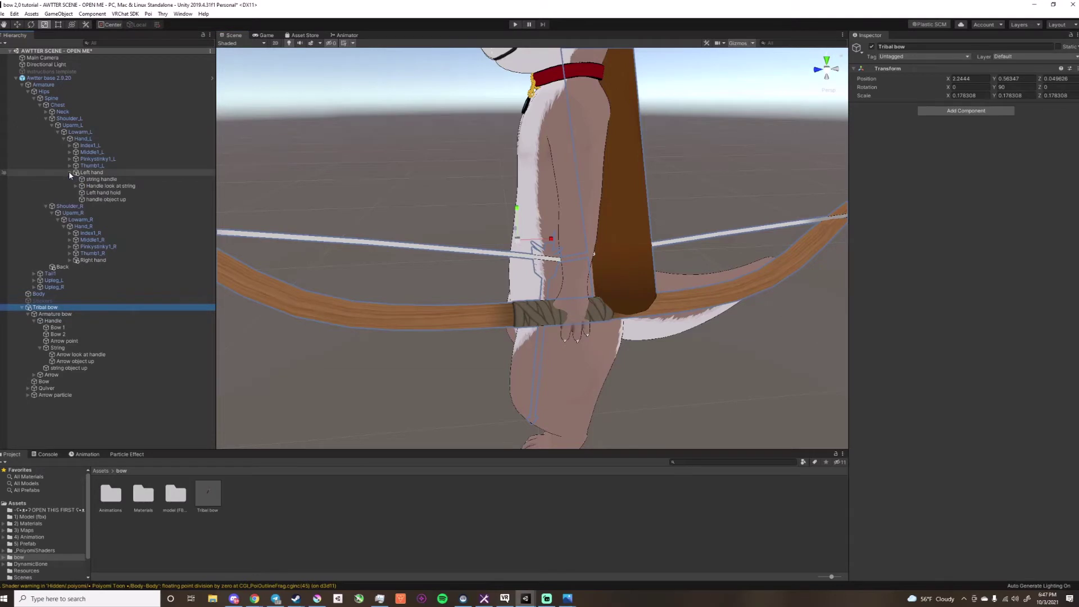
{"action": "left_click", "coordinate": [102, 179]}
{"action": "left_click", "coordinate": [870, 144]}
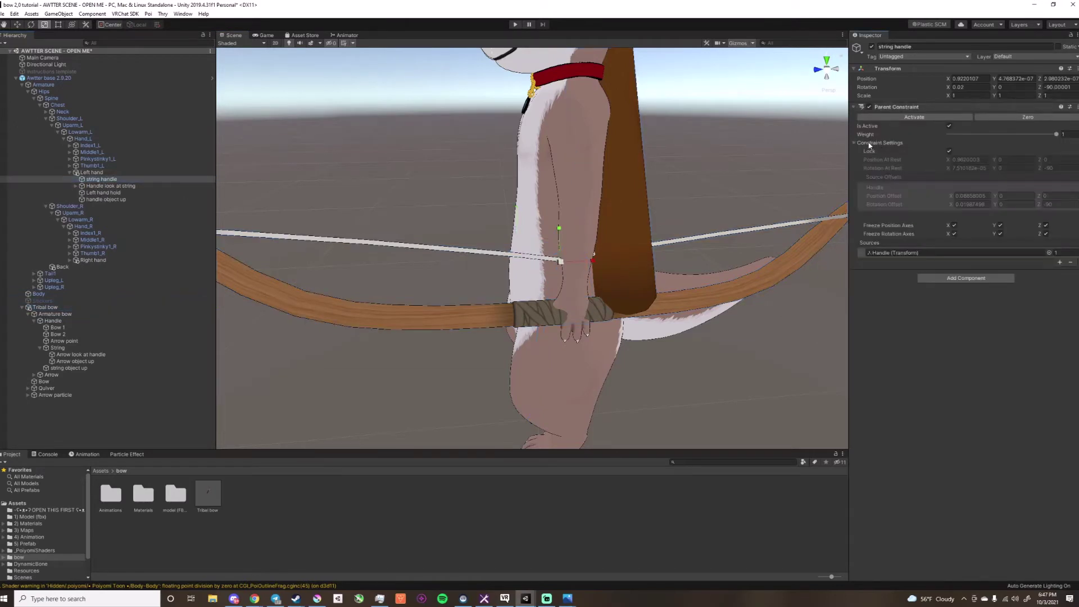
{"action": "left_click", "coordinate": [950, 153]}
Step: Try moving the string handle away from the bow grip to X position 1.963 and check the string placement
{"action": "left_click", "coordinate": [17, 25]}
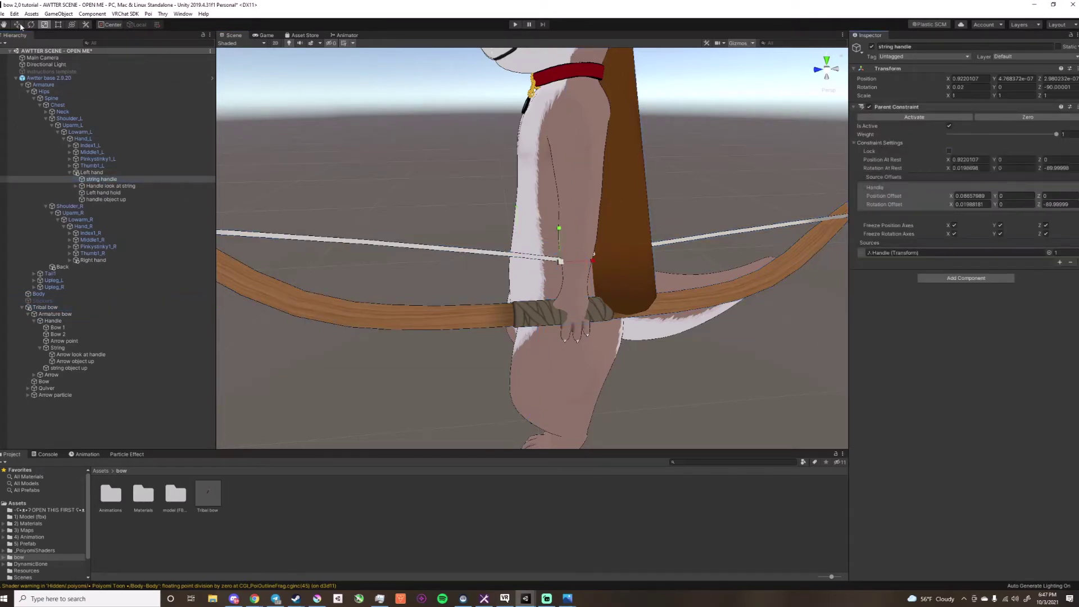
{"action": "left_click_drag", "start_coordinate": [559, 228], "coordinate": [558, 171]}
{"action": "middle_click_drag", "start_coordinate": [608, 129], "coordinate": [563, 198]}
{"action": "right_click_drag", "start_coordinate": [563, 201], "coordinate": [591, 213]}
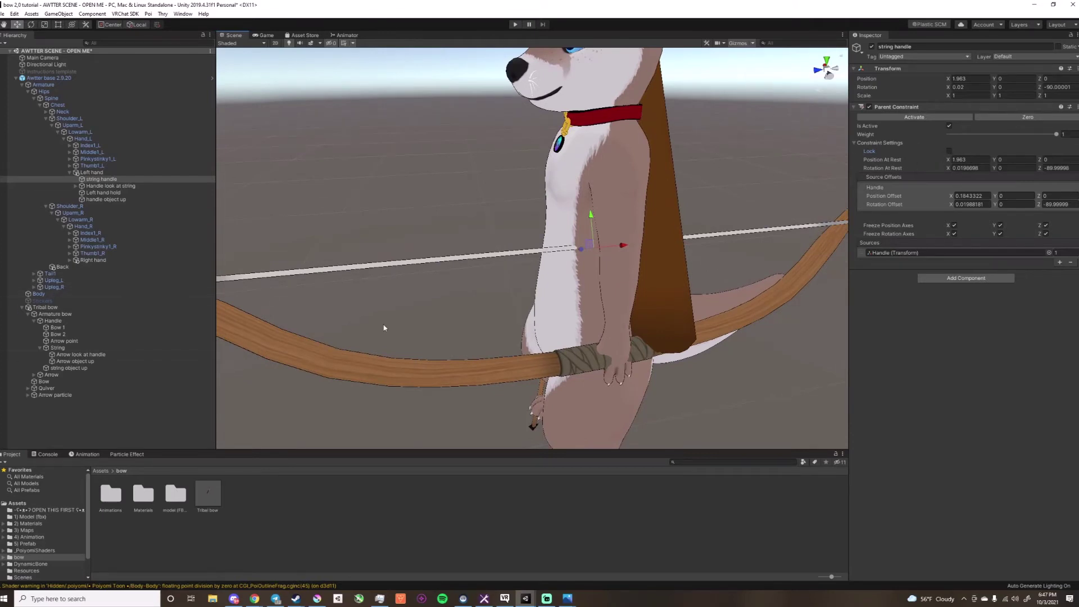
{"action": "right_click_drag", "start_coordinate": [473, 318], "coordinate": [534, 305]}
{"action": "middle_click_drag", "start_coordinate": [534, 305], "coordinate": [689, 265]}
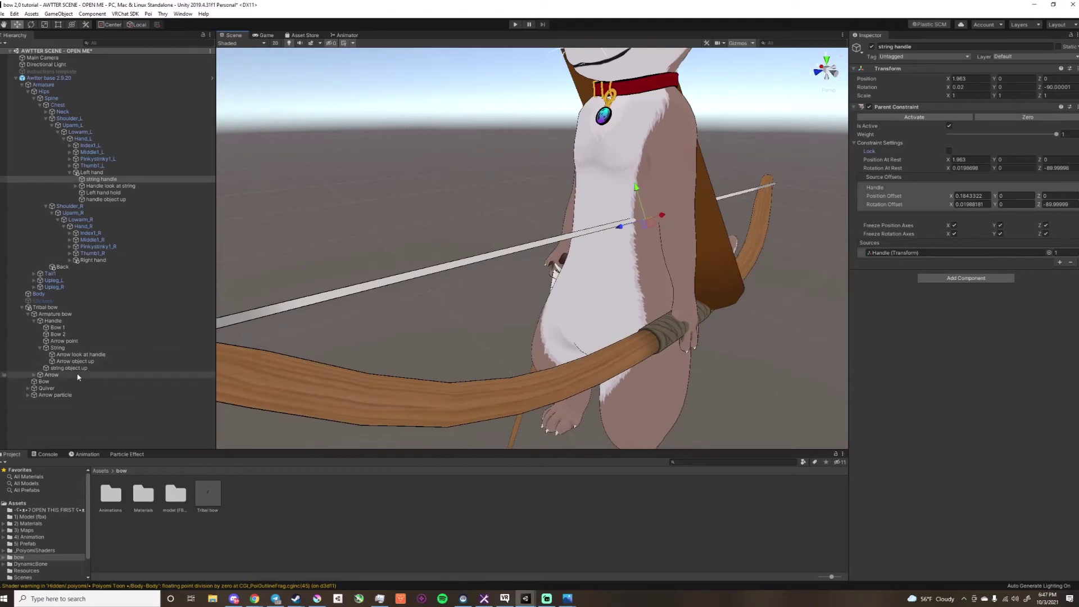
Step: Examine the transform and particle settings of the arrow particle object inside Arrow particle's World Constraint Container
{"action": "left_click", "coordinate": [28, 396]}
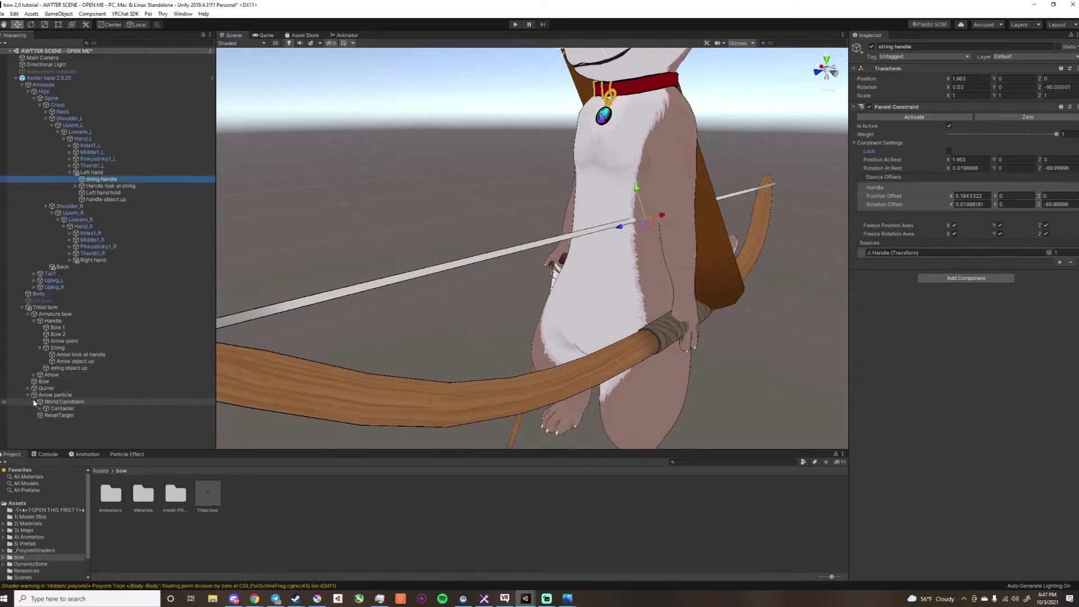
{"action": "left_click", "coordinate": [34, 402]}
{"action": "left_click", "coordinate": [53, 409]}
{"action": "left_click", "coordinate": [40, 409]}
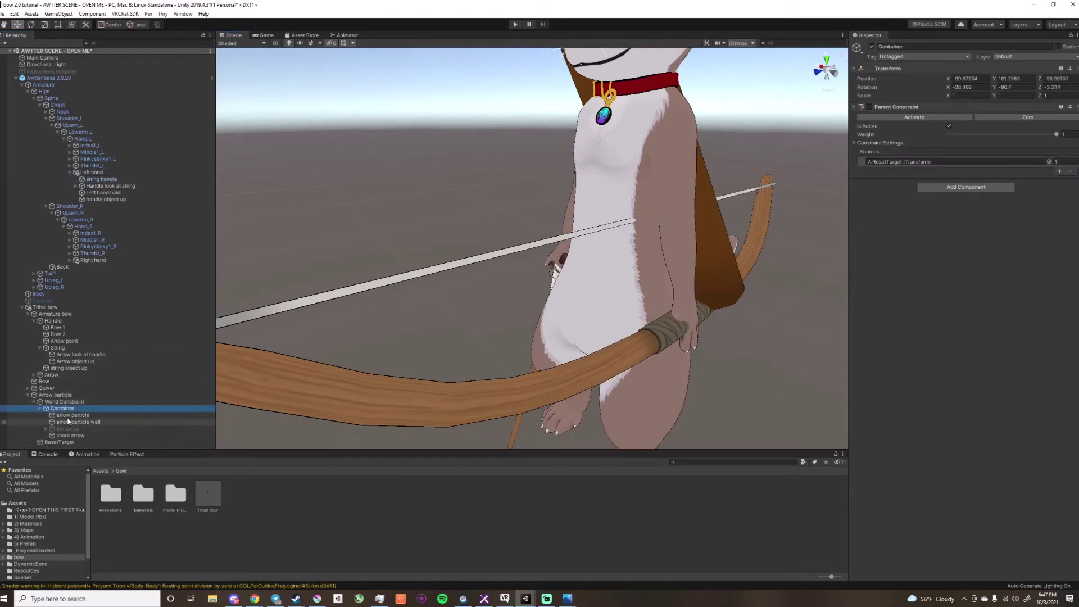
{"action": "left_click", "coordinate": [70, 415]}
{"action": "key", "text": "f"}
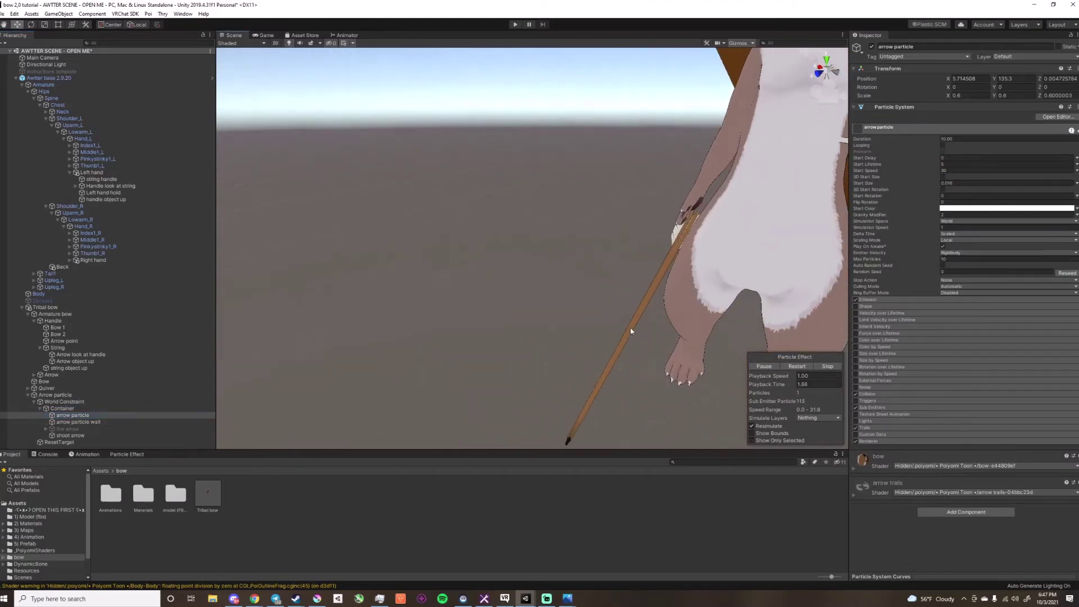
{"action": "left_click_drag", "start_coordinate": [631, 331], "coordinate": [566, 295], "text": "alt"}
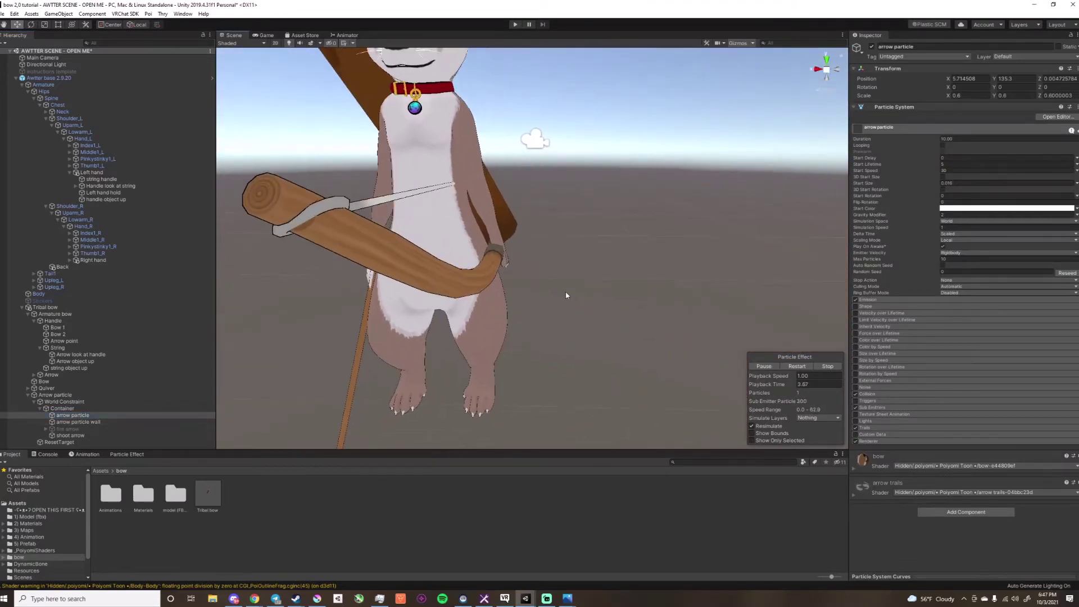
{"action": "left_click_drag", "start_coordinate": [515, 243], "coordinate": [554, 246], "text": "alt"}
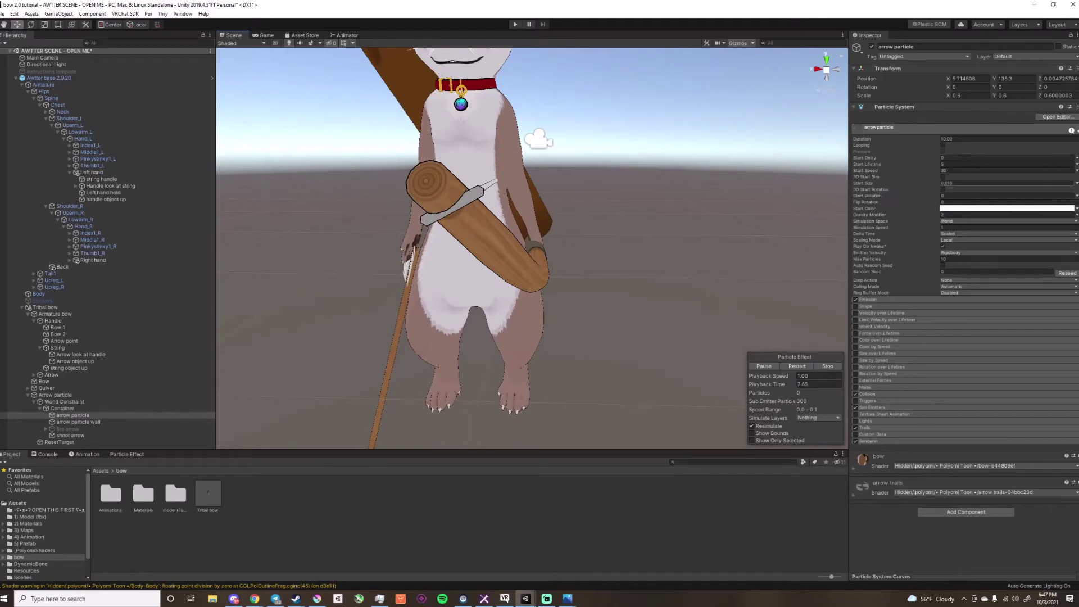
{"action": "key", "text": "Return"}
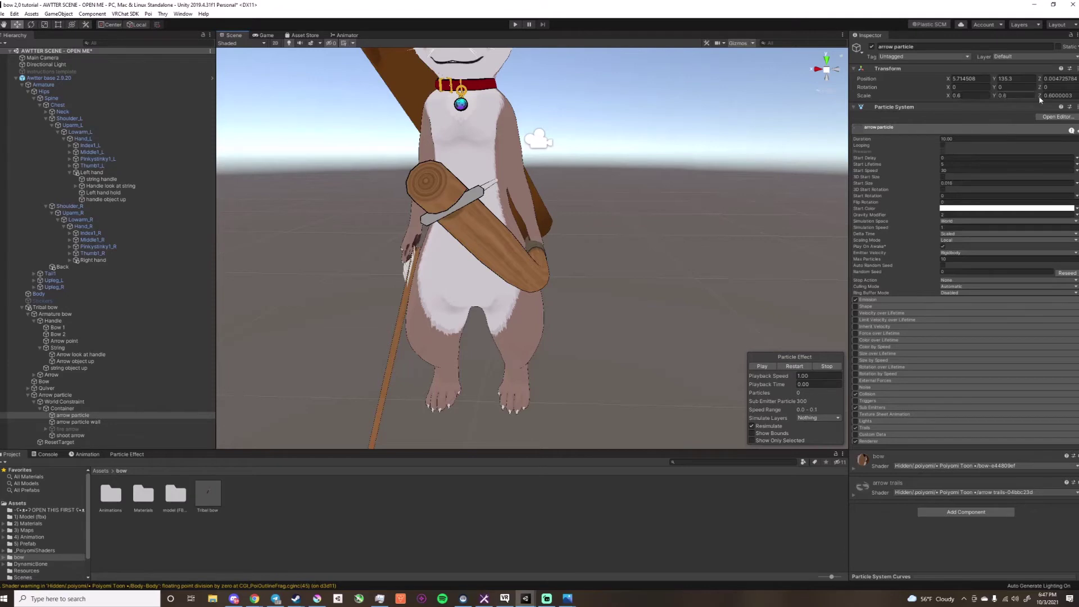
Step: Compare the scale and particle settings of the arrow particle wall, shoot arrow and fire arrow objects
{"action": "left_click", "coordinate": [79, 422]}
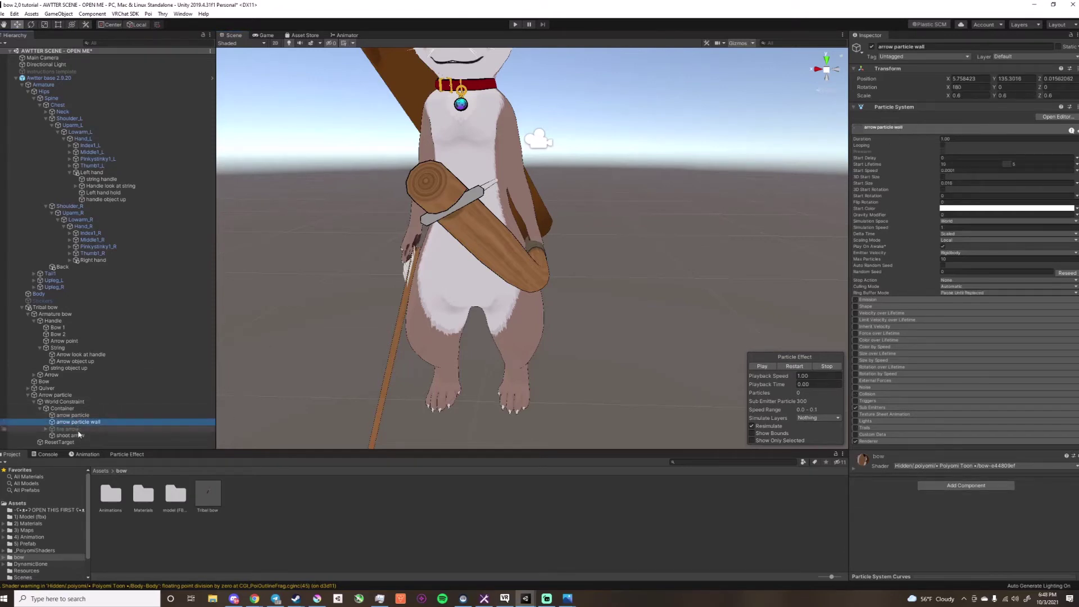
{"action": "key", "text": "Up"}
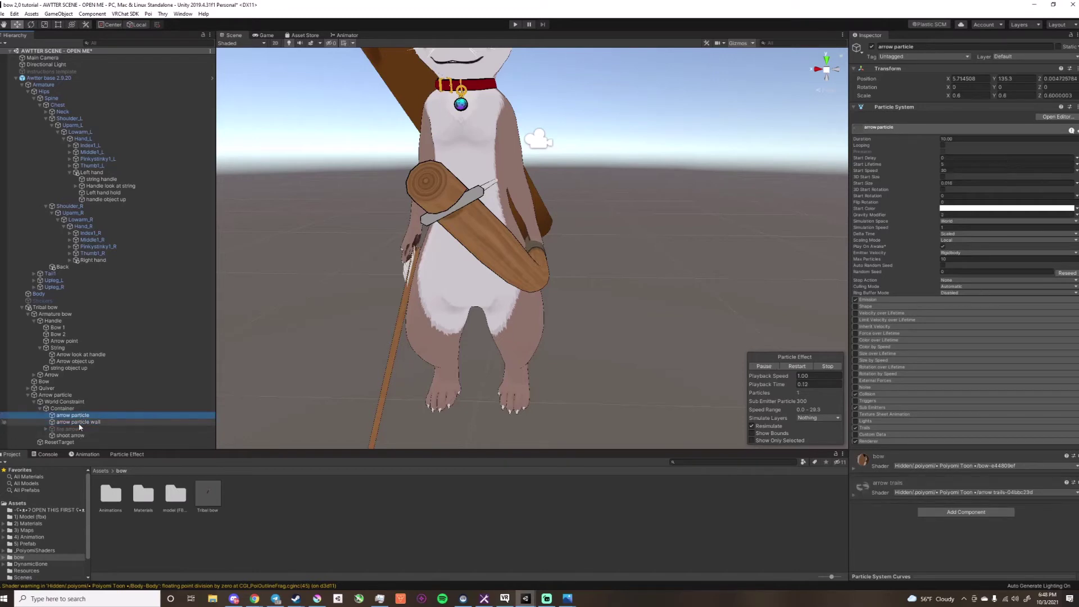
{"action": "left_click", "coordinate": [79, 423]}
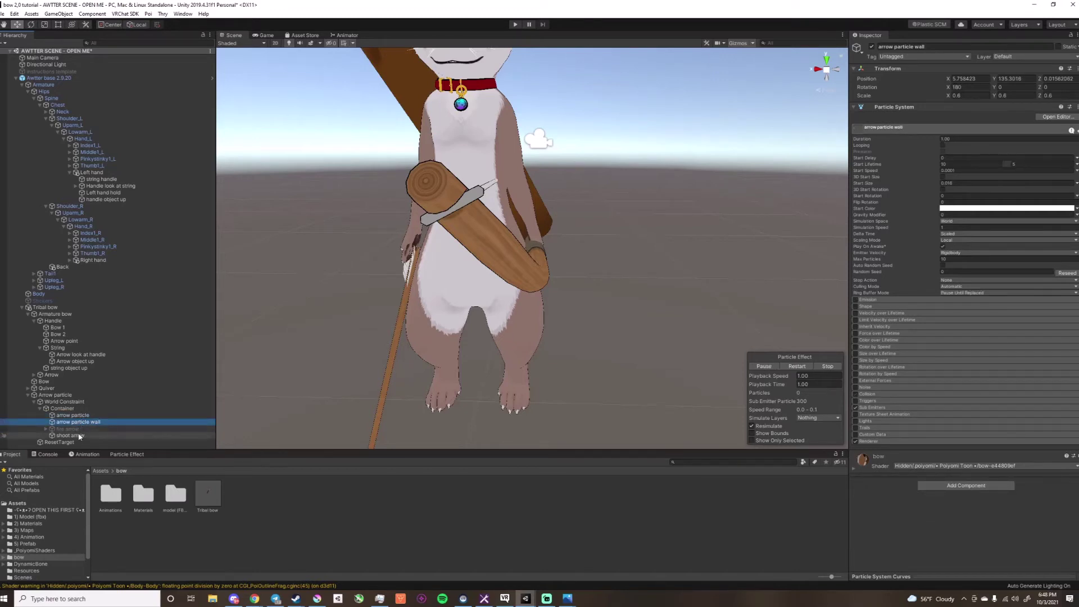
{"action": "left_click", "coordinate": [73, 436]}
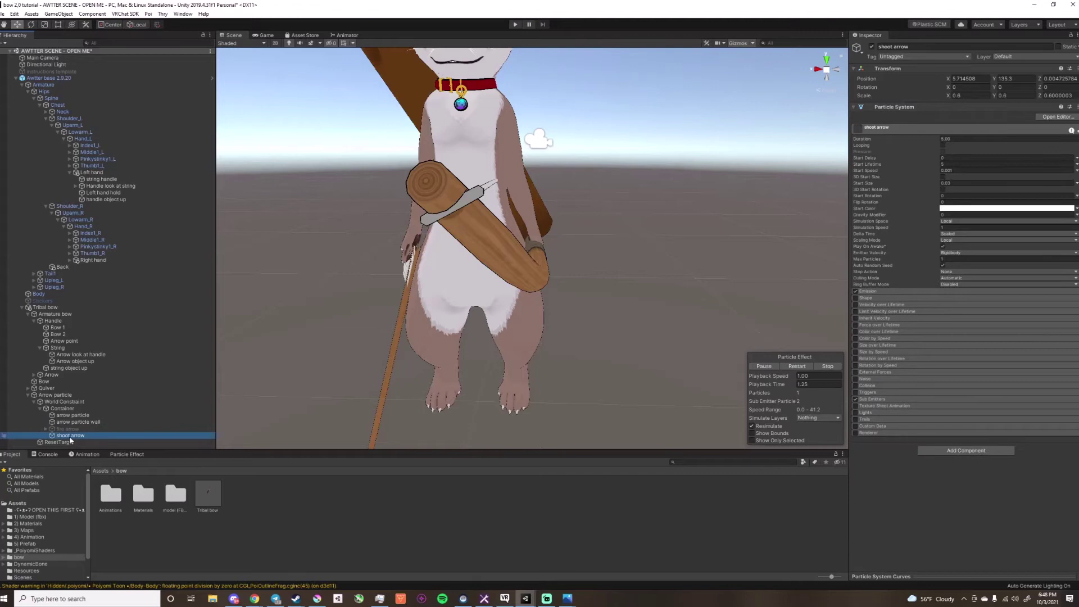
{"action": "left_click", "coordinate": [68, 429]}
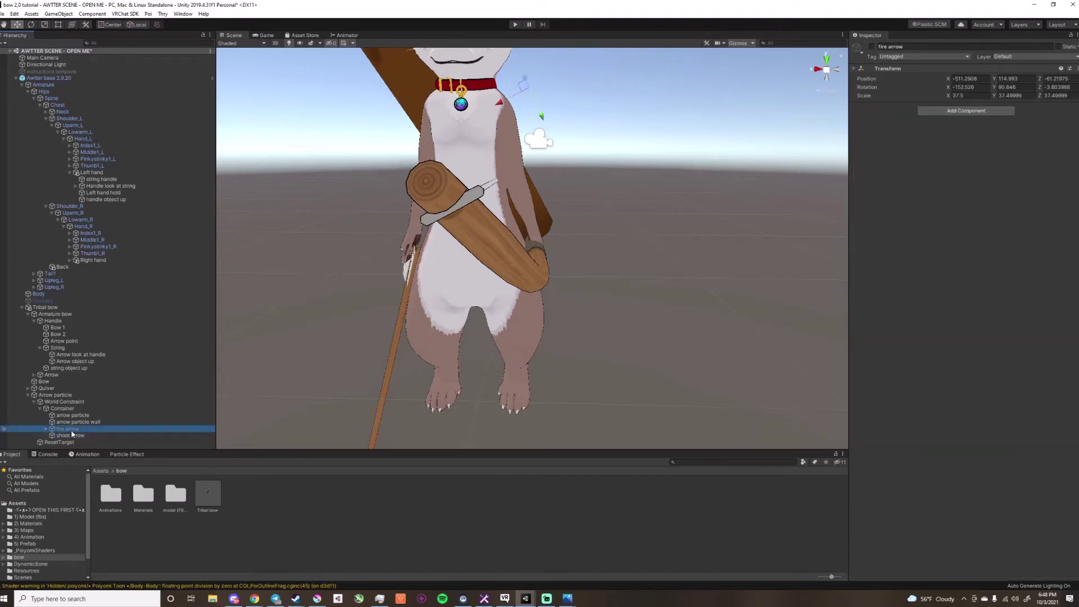
Step: Undo the Tribal bow upscaling and the string handle changes
{"action": "middle_click_drag", "start_coordinate": [422, 344], "coordinate": [446, 359]}
{"action": "right_click_drag", "start_coordinate": [446, 358], "coordinate": [453, 344]}
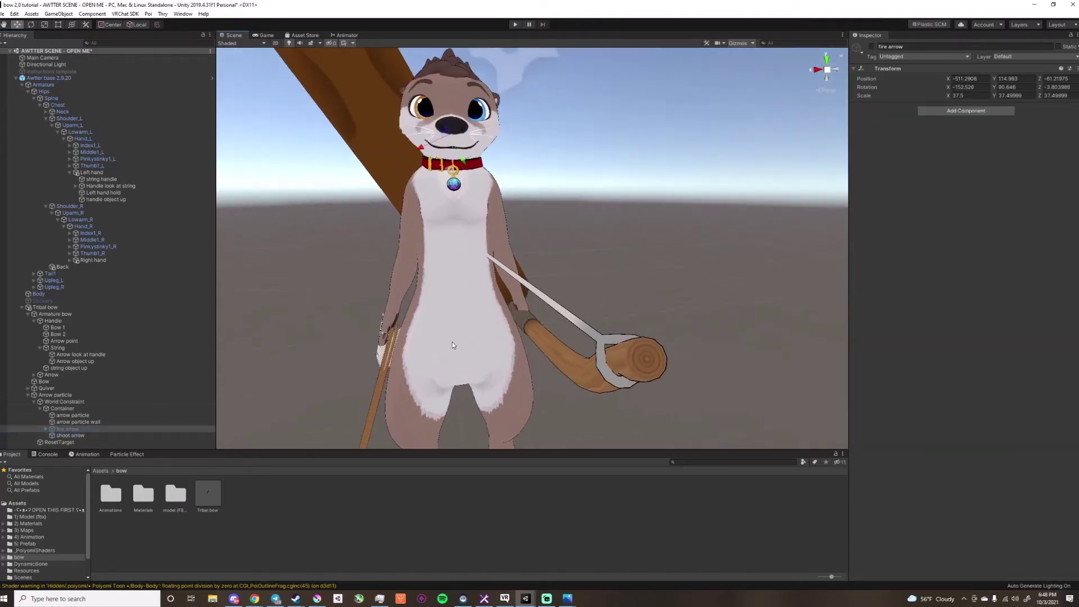
{"action": "key", "text": "ctrl+z"}
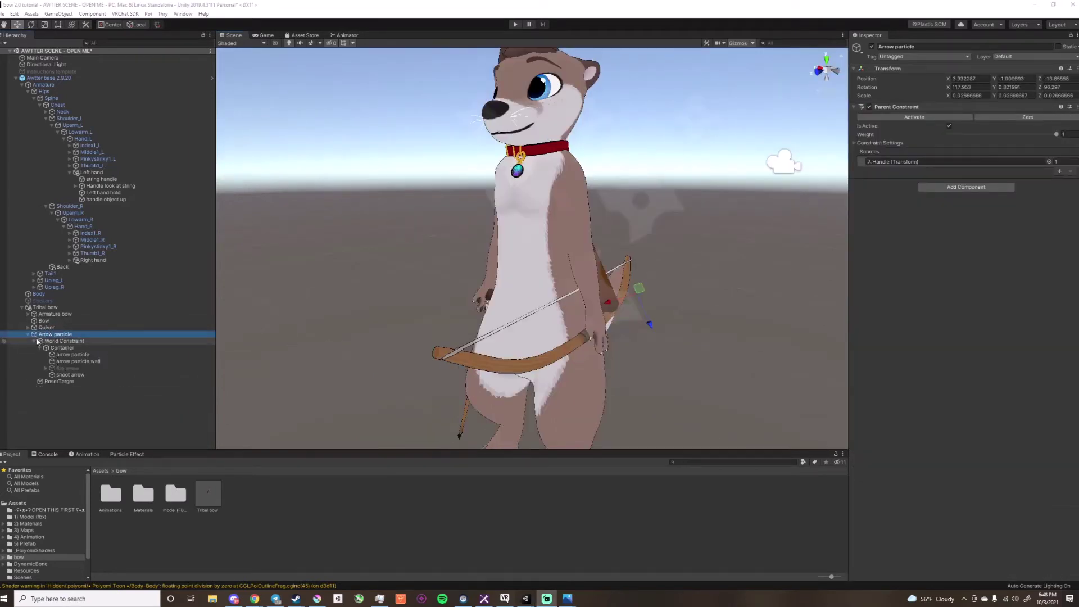
Step: Set the bow Handle's Parent Constraint source weights to 1 for Back and 0 for Left hand
{"action": "left_click", "coordinate": [28, 314]}
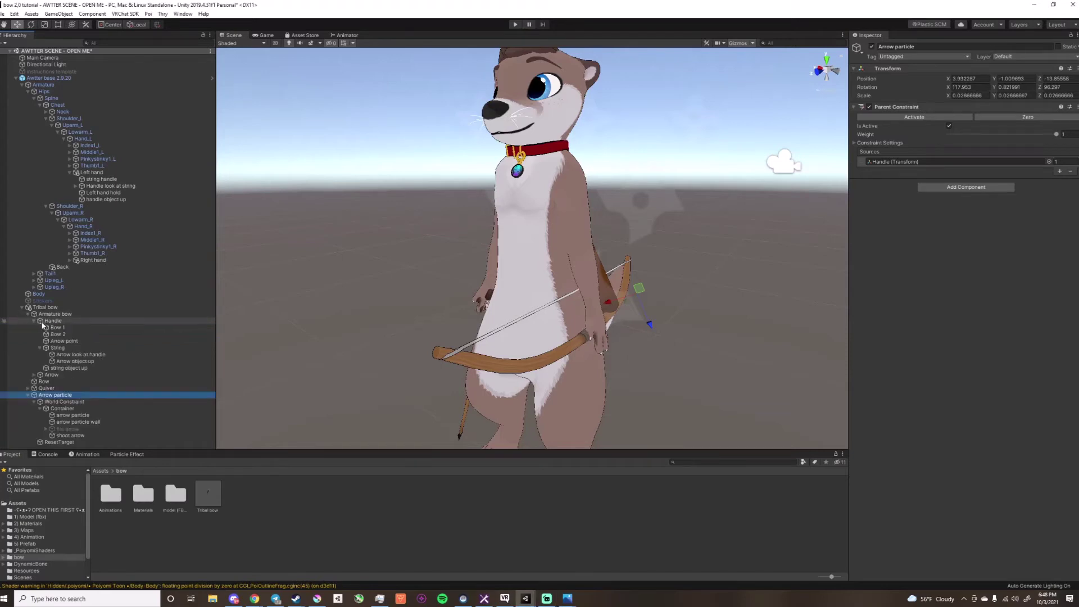
{"action": "left_click", "coordinate": [52, 321]}
{"action": "key", "text": "BackSpace"}
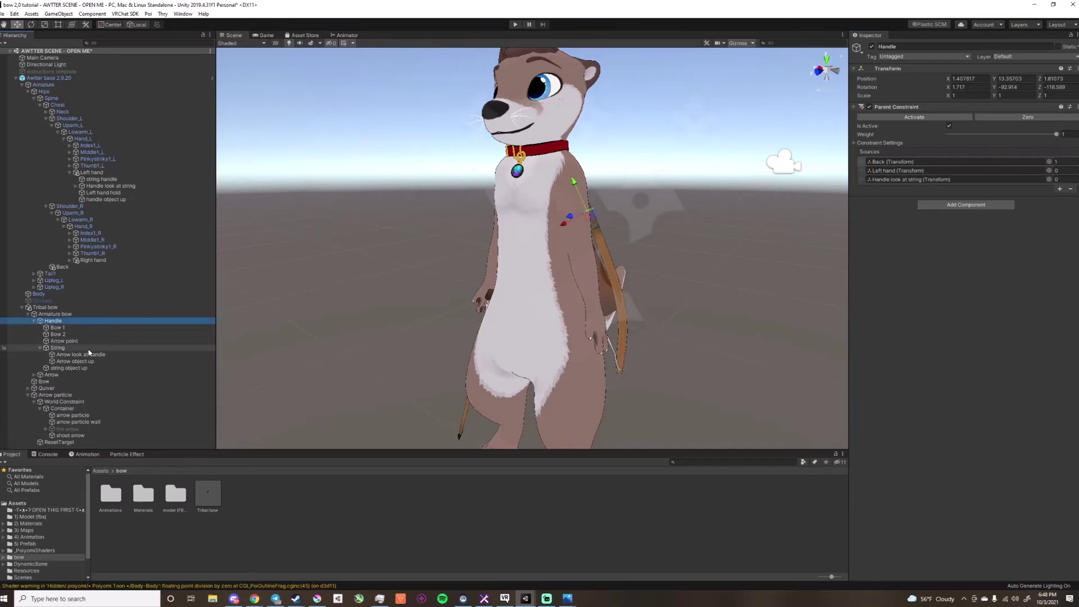
Step: Set the Arrow's Parent Constraint source weights to 1 for Arrow Quiver and 0 for Right hand, and check its placement
{"action": "left_click", "coordinate": [58, 348]}
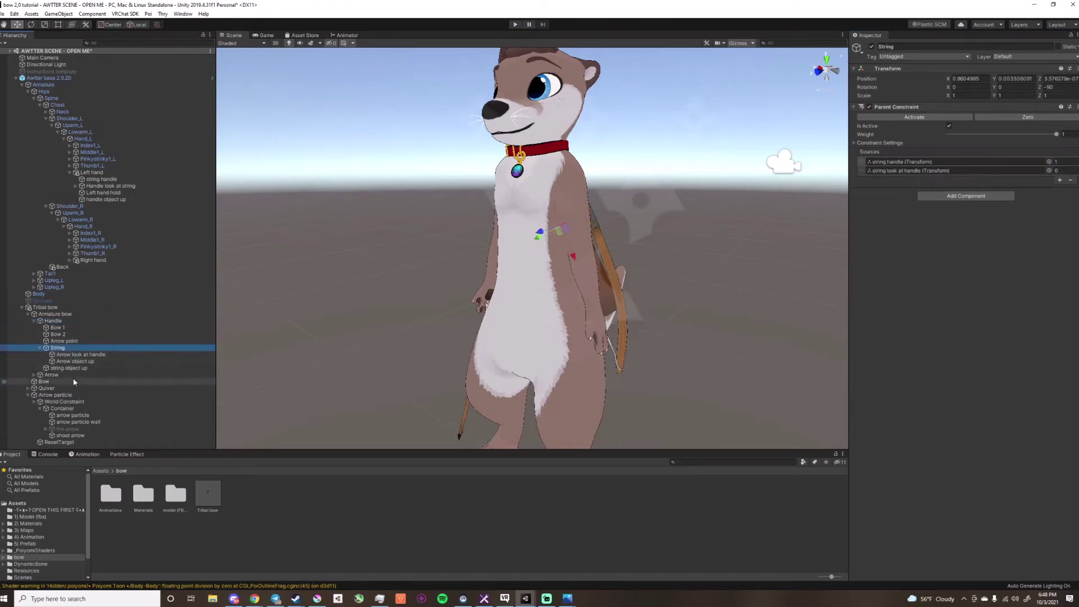
{"action": "left_click", "coordinate": [51, 375]}
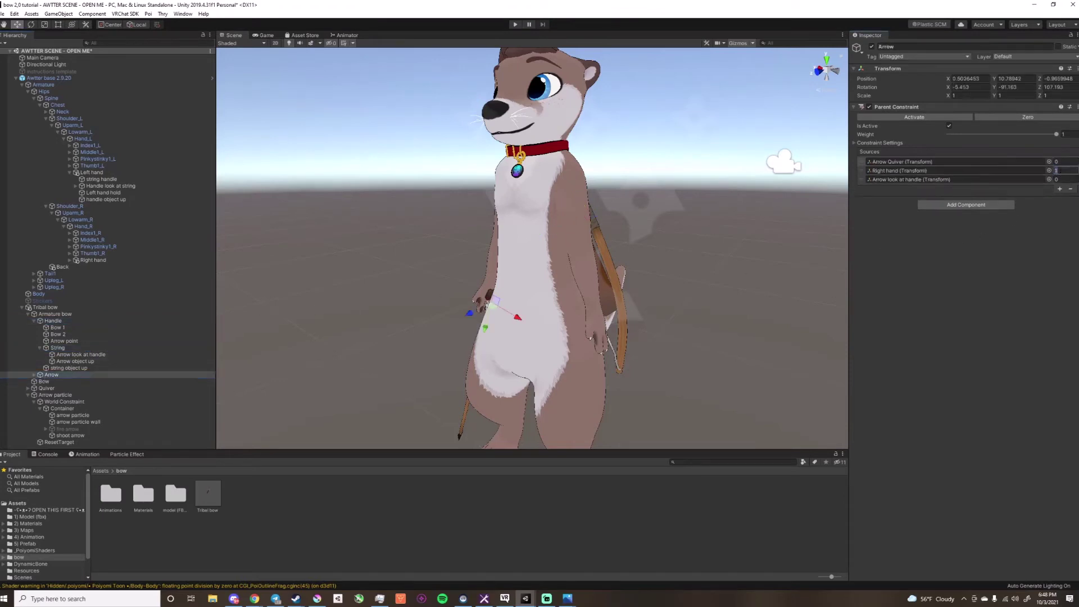
{"action": "key", "text": "BackSpace"}
{"action": "type", "text": "1"}
{"action": "key", "text": "Return"}
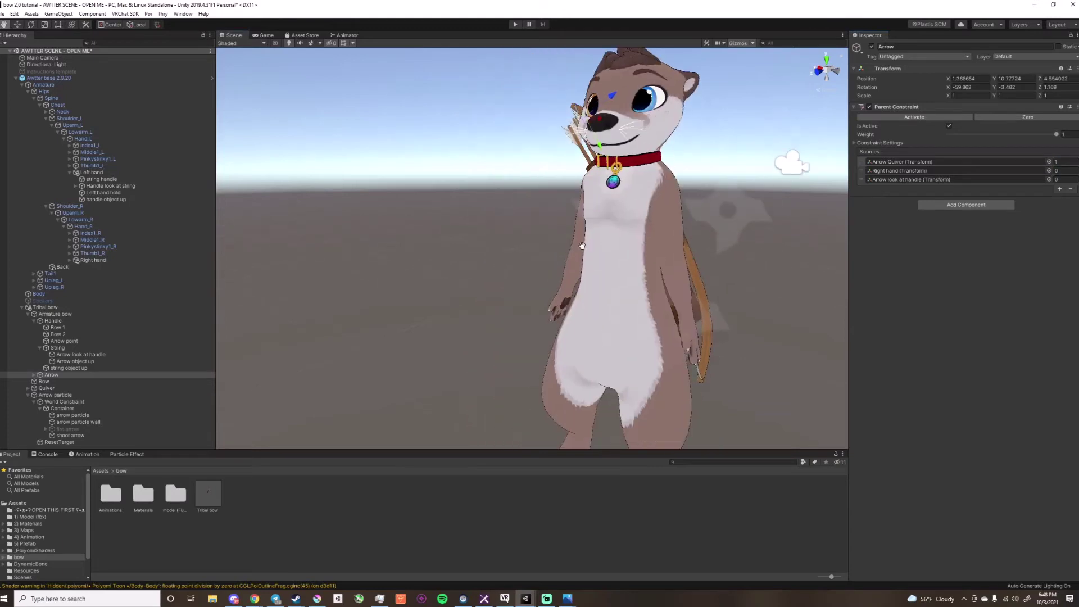
{"action": "key", "text": "f"}
{"action": "scroll", "coordinate": [522, 338], "scroll_direction": "down", "scroll_amount": 5}
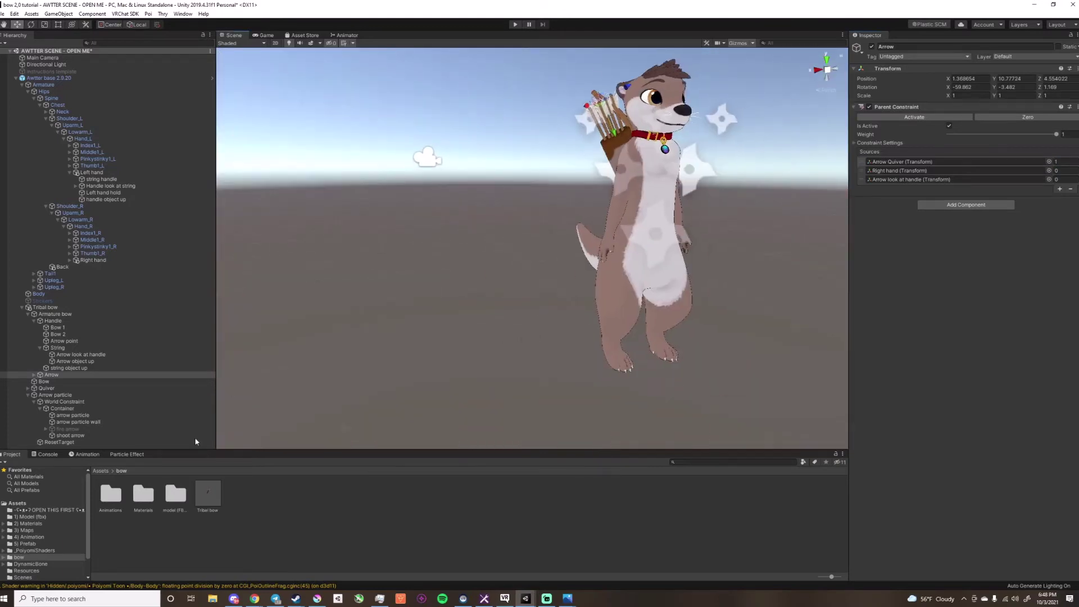
Step: Move the Bow FX controller from the bow's Animations folder into the 4) Animation folder and show that folder
{"action": "double_click", "coordinate": [109, 499]}
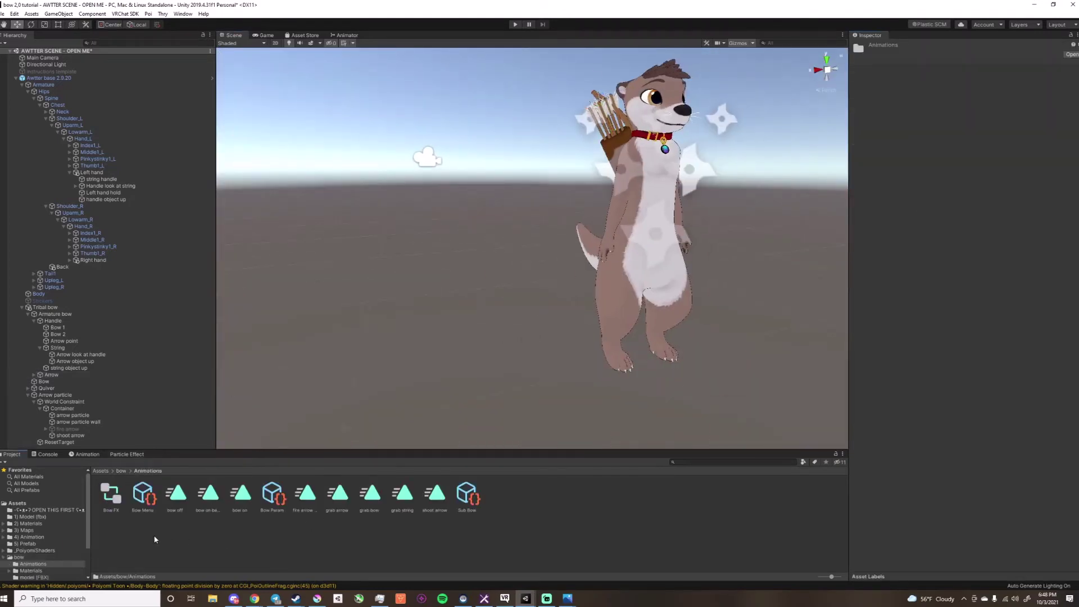
{"action": "left_click_drag", "start_coordinate": [110, 497], "coordinate": [42, 540]}
{"action": "left_click", "coordinate": [42, 539]}
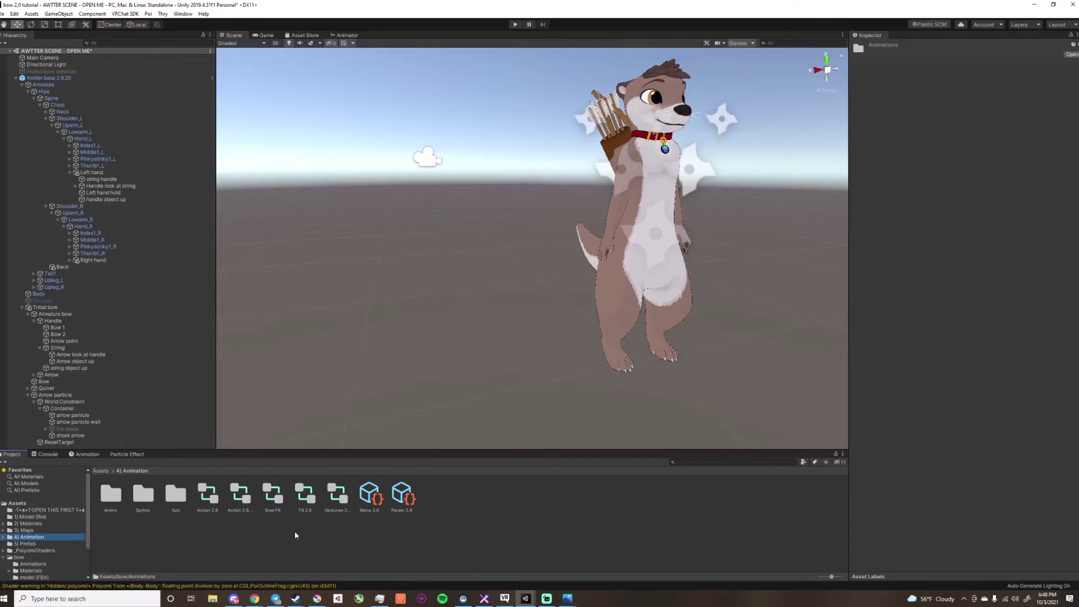
Step: Add two Bool parameters named bow and fire arrow to the avatar's Param 2.8 expression parameters
{"action": "left_click", "coordinate": [401, 495]}
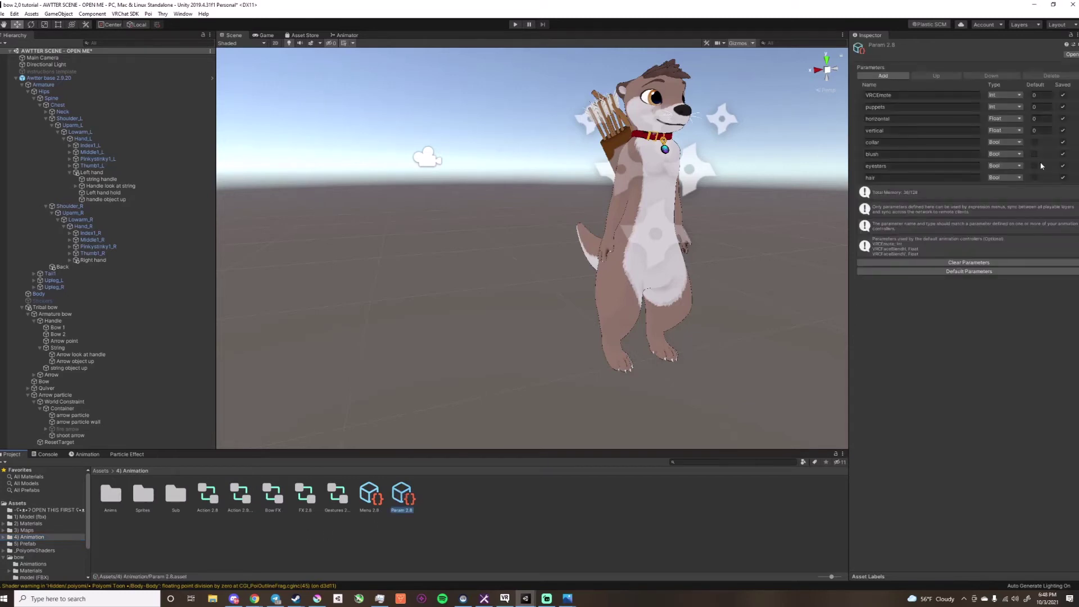
{"action": "left_click", "coordinate": [885, 75]}
{"action": "left_click", "coordinate": [892, 189]}
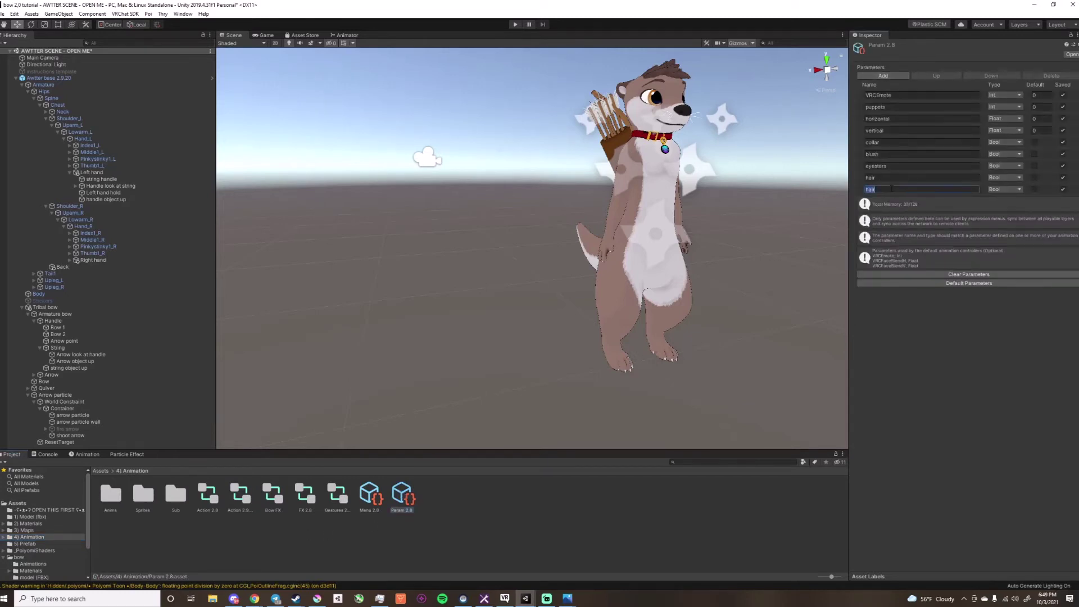
{"action": "type", "text": "bow"}
{"action": "left_click", "coordinate": [884, 75]}
{"action": "left_click", "coordinate": [889, 201]}
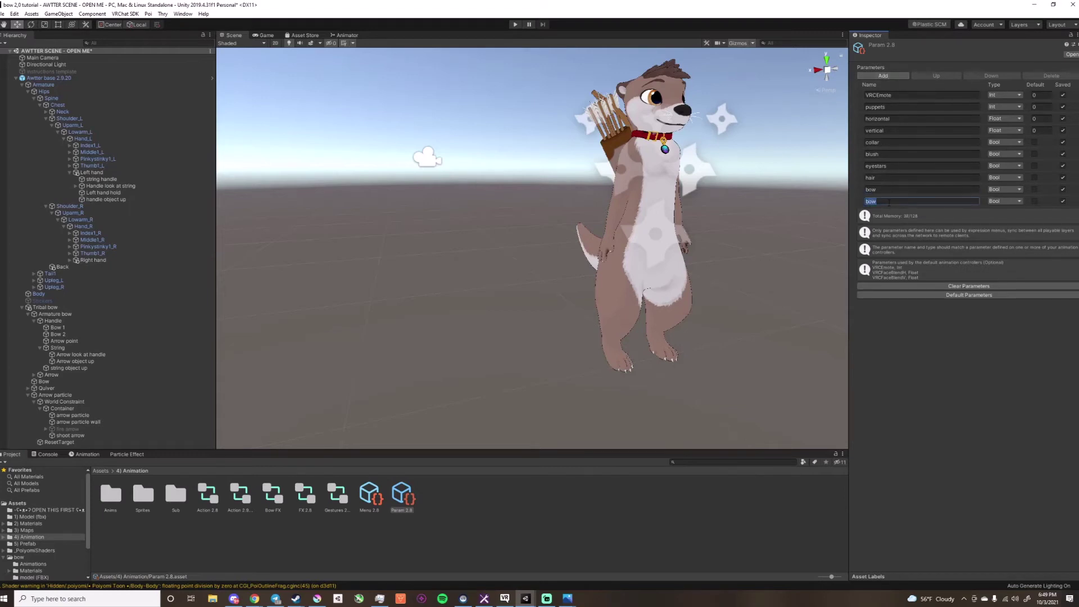
{"action": "type", "text": "fire arrow"}
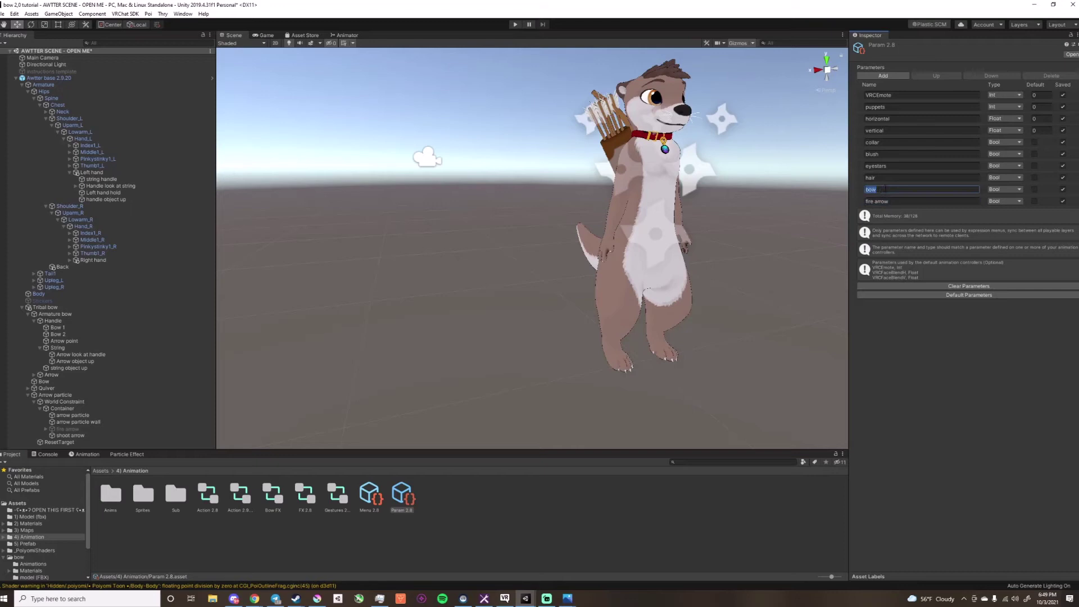
{"action": "key", "text": "Return"}
{"action": "left_click", "coordinate": [883, 190]}
{"action": "left_click", "coordinate": [894, 190]}
Step: Add a Bool parameter named bow to the avatar's FX 2.8 animator controller
{"action": "double_click", "coordinate": [307, 498]}
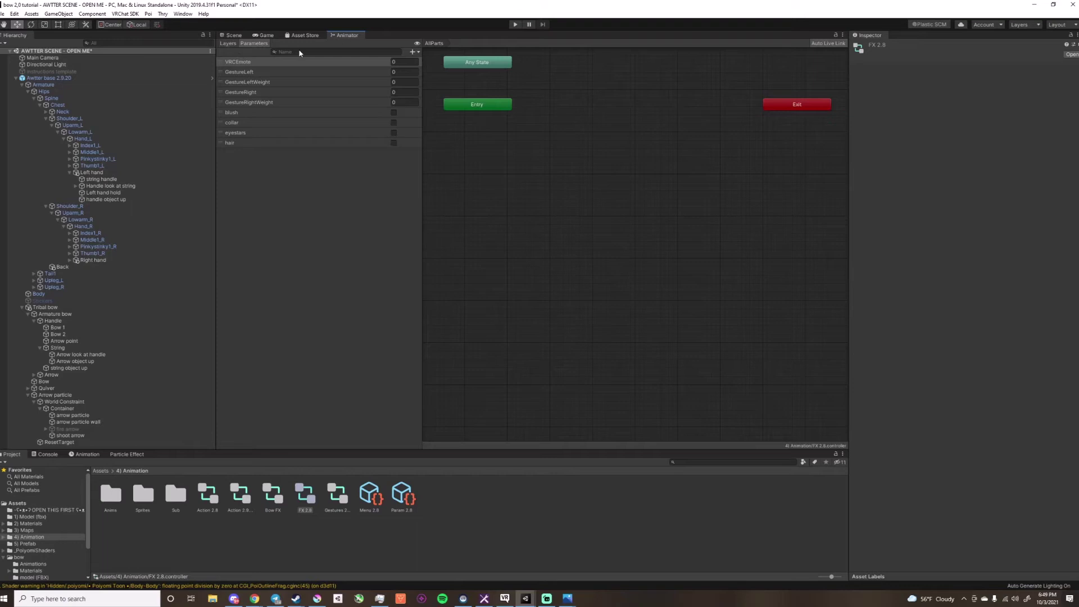
{"action": "left_click", "coordinate": [414, 51]}
{"action": "left_click", "coordinate": [421, 80]}
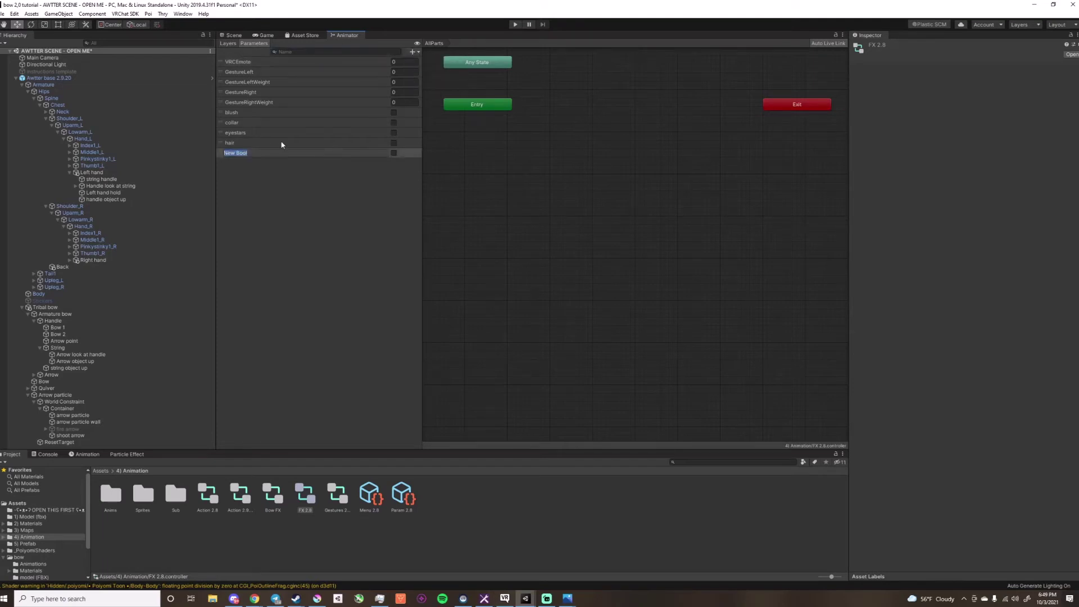
{"action": "type", "text": "bow"}
{"action": "key", "text": "Return"}
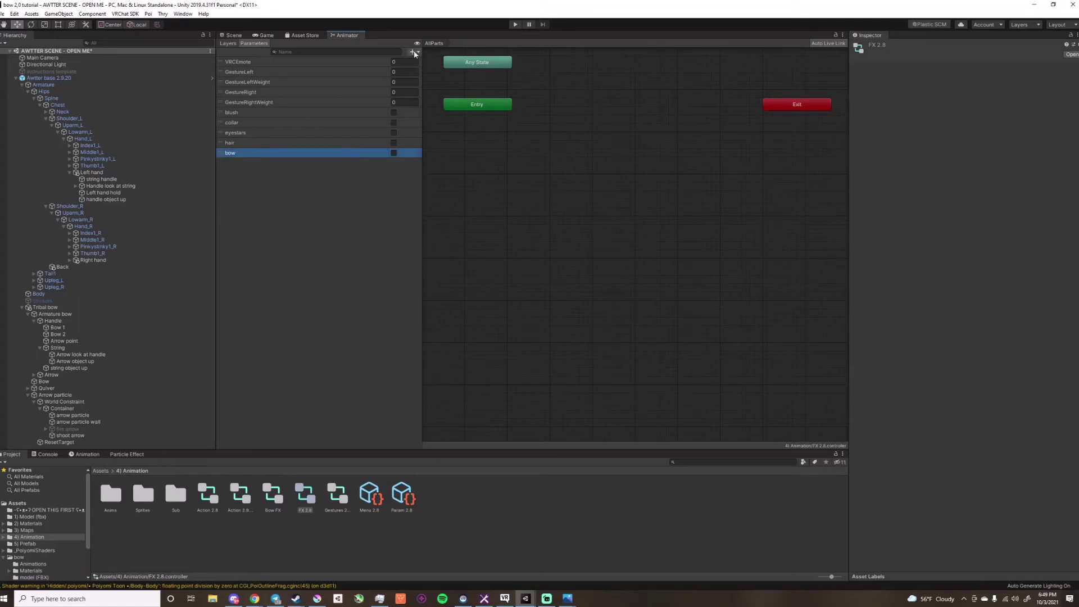
Step: Add a Bool parameter named fire arrow to the FX 2.8 animator controller
{"action": "left_click", "coordinate": [415, 52]}
{"action": "left_click", "coordinate": [430, 84]}
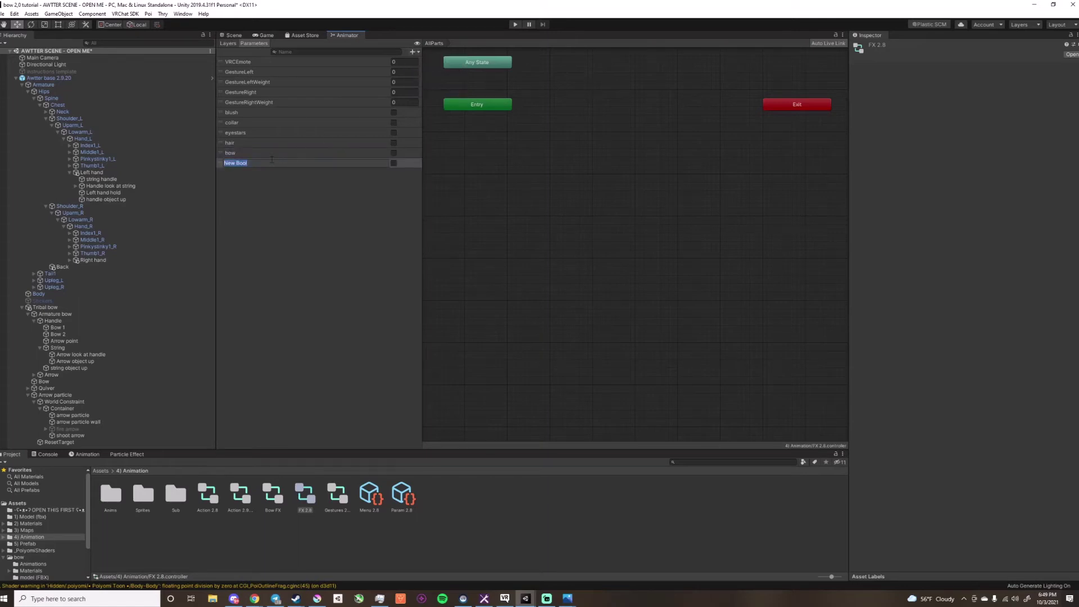
{"action": "type", "text": "fire arrow"}
{"action": "key", "text": "Return"}
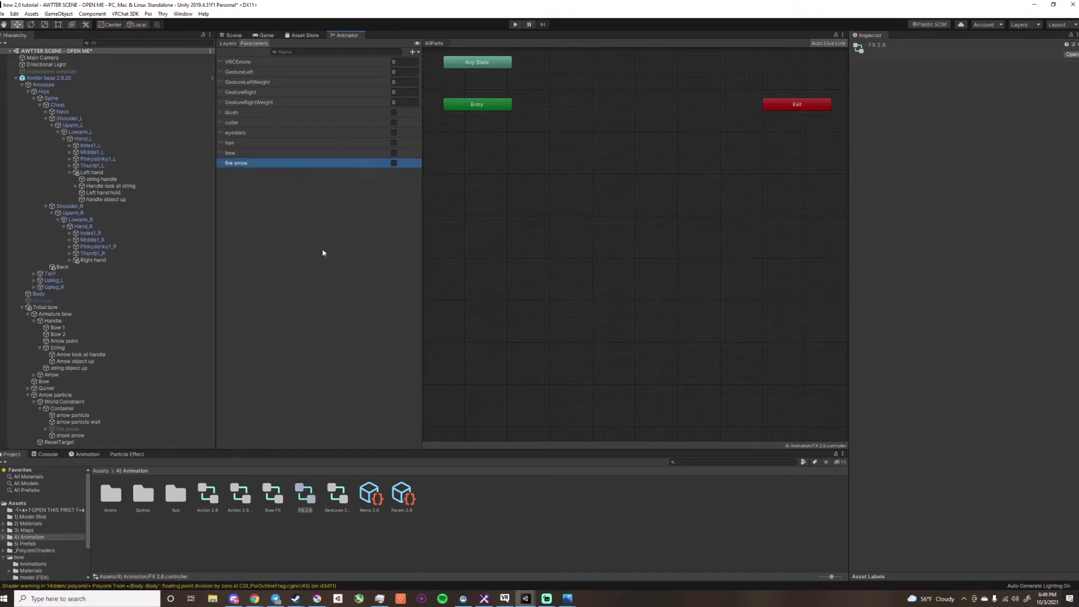
Step: Add a layer to FX 2.8 named Bow gestures, copying the name from the matching Bow FX layer
{"action": "left_click", "coordinate": [227, 44]}
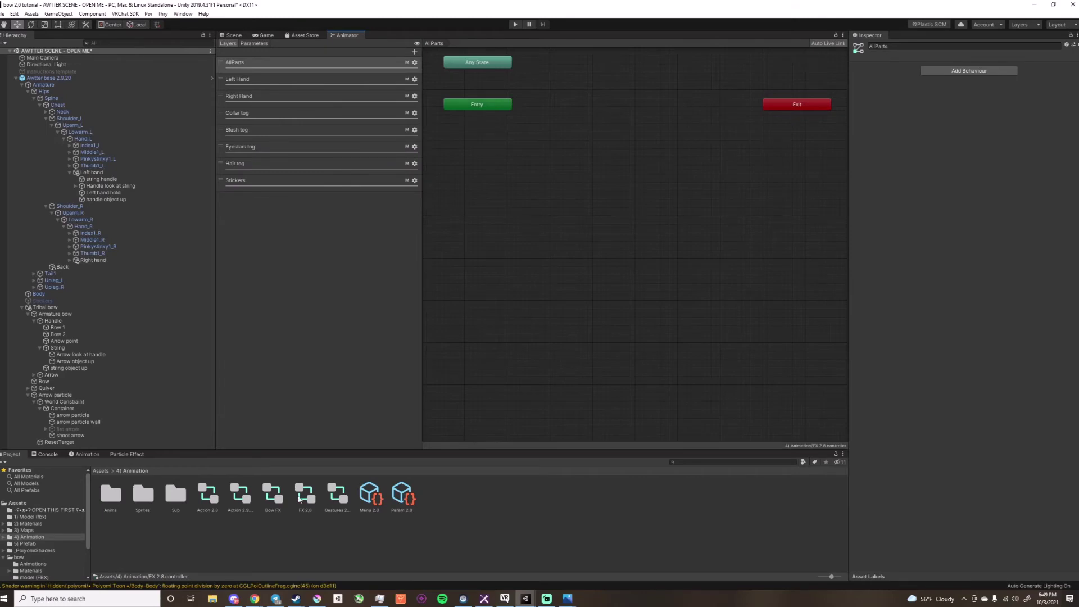
{"action": "left_click", "coordinate": [273, 496]}
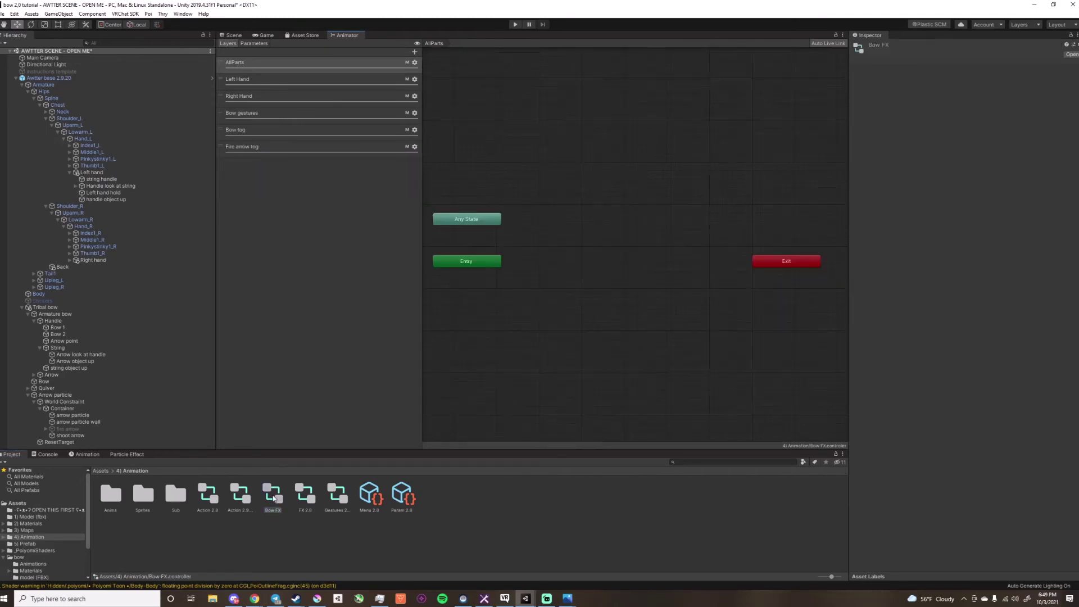
{"action": "left_click", "coordinate": [270, 113]}
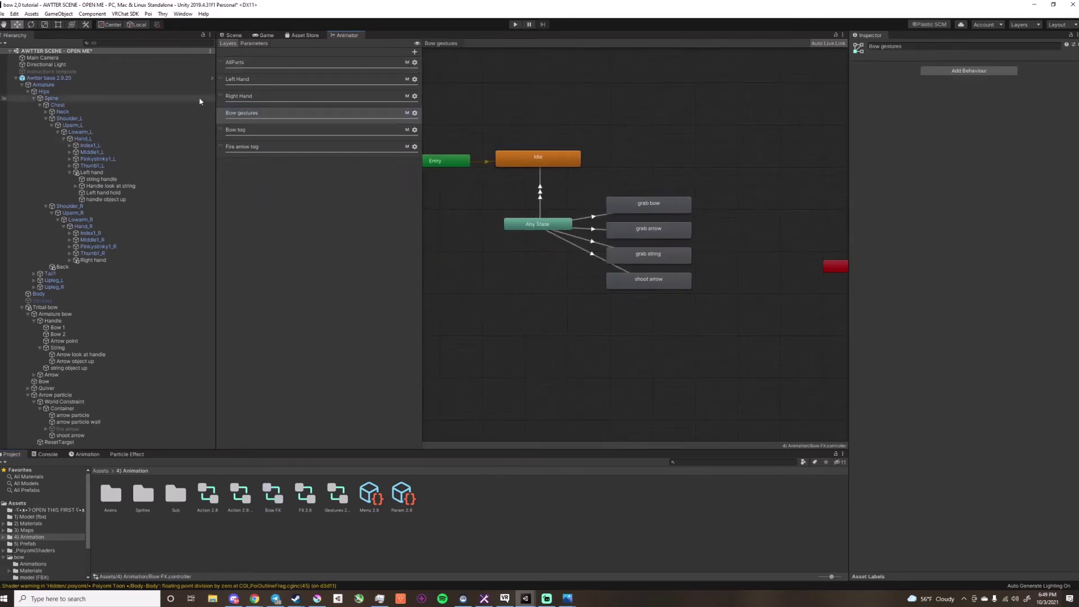
{"action": "double_click", "coordinate": [262, 112]}
{"action": "key", "text": "ctrl+c"}
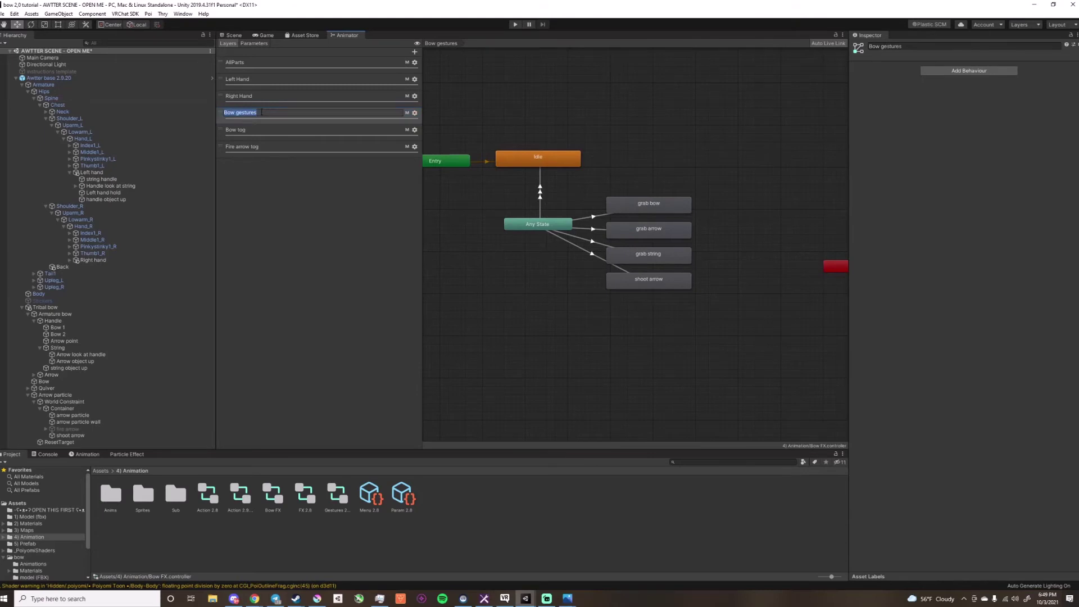
{"action": "left_click", "coordinate": [269, 207]}
{"action": "left_click", "coordinate": [303, 493]}
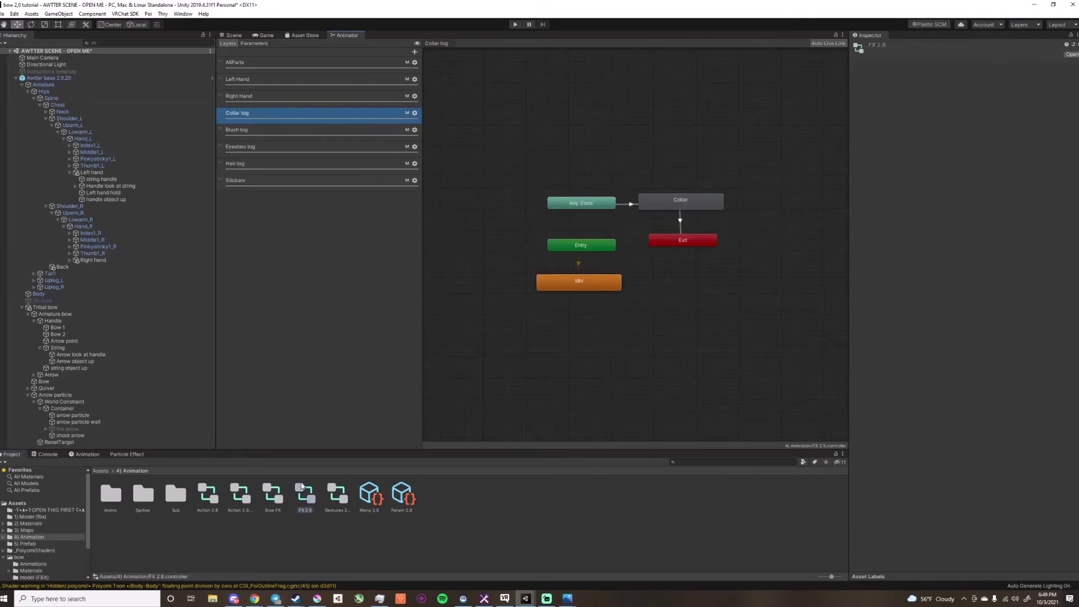
{"action": "left_click", "coordinate": [415, 50]}
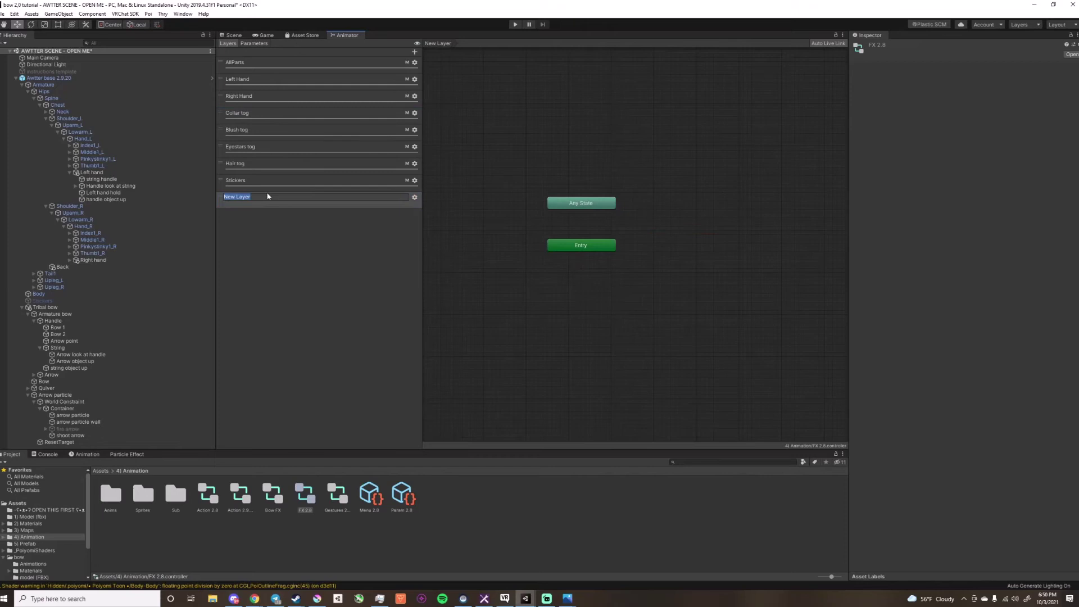
{"action": "key", "text": "ctrl+v"}
{"action": "key", "text": "Return"}
Step: Set the Bow gestures layer's weight to 1 and its avatar mask to Mask
{"action": "left_click", "coordinate": [414, 198]}
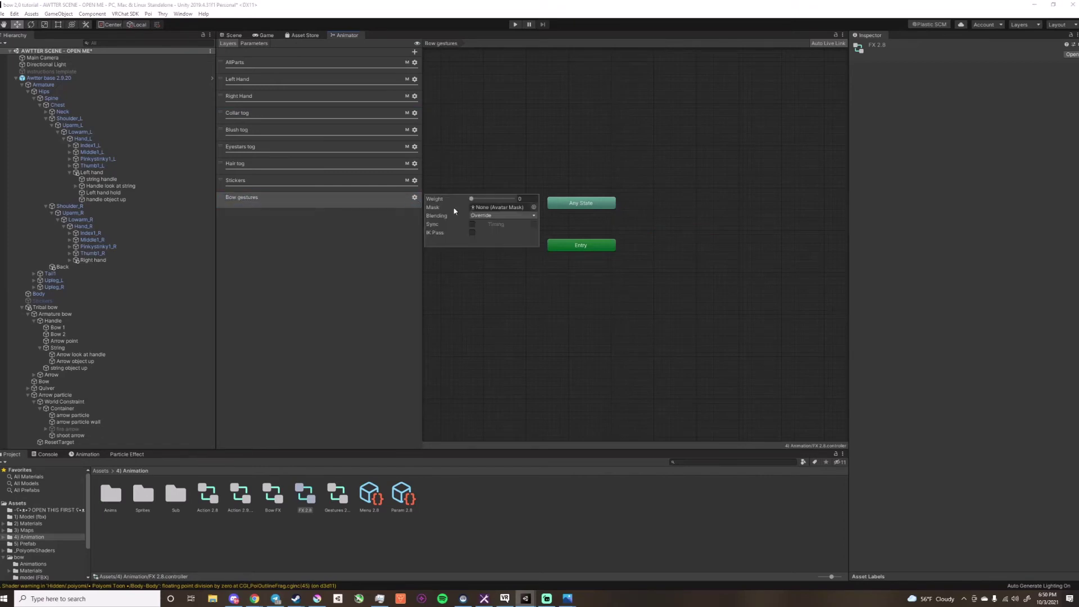
{"action": "left_click", "coordinate": [533, 208]}
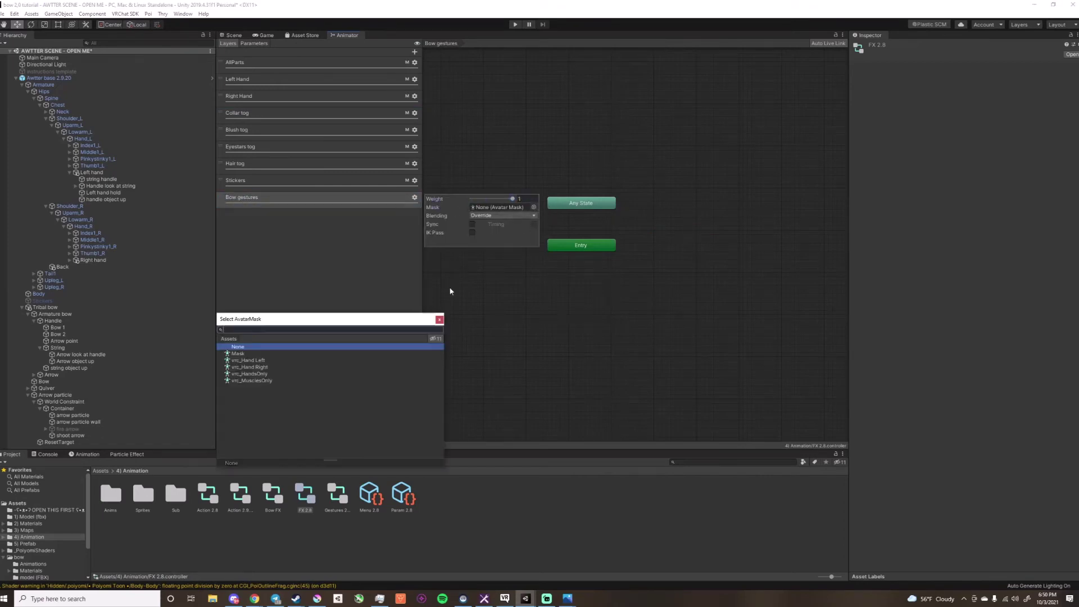
{"action": "left_click", "coordinate": [281, 353]}
{"action": "left_click", "coordinate": [301, 280]}
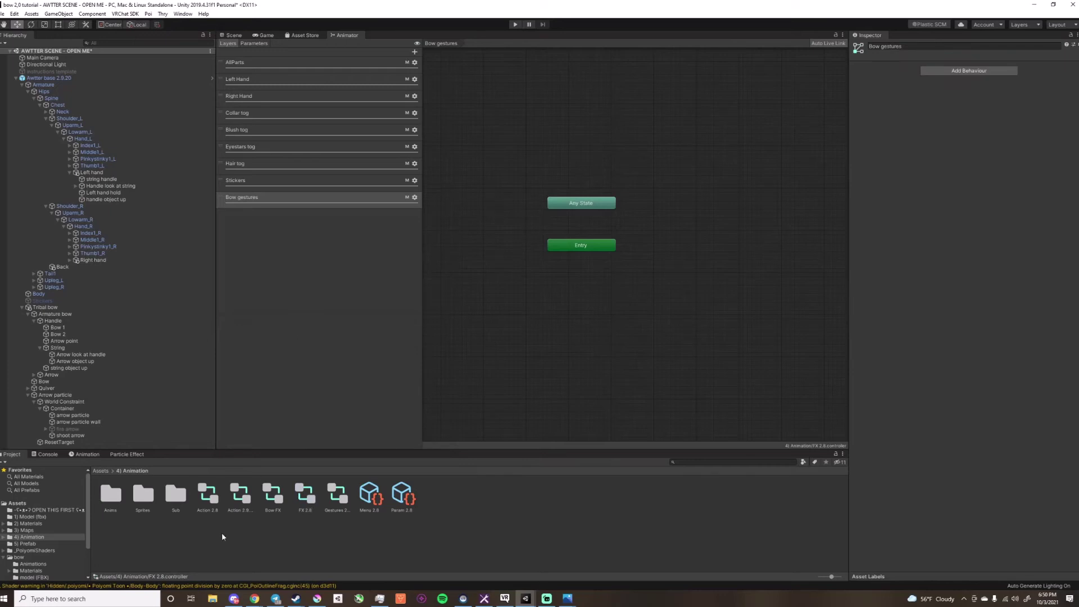
Step: Copy all states and transitions of Bow FX's Bow gestures layer into the Bow gestures layer of FX 2.8
{"action": "left_click", "coordinate": [274, 494]}
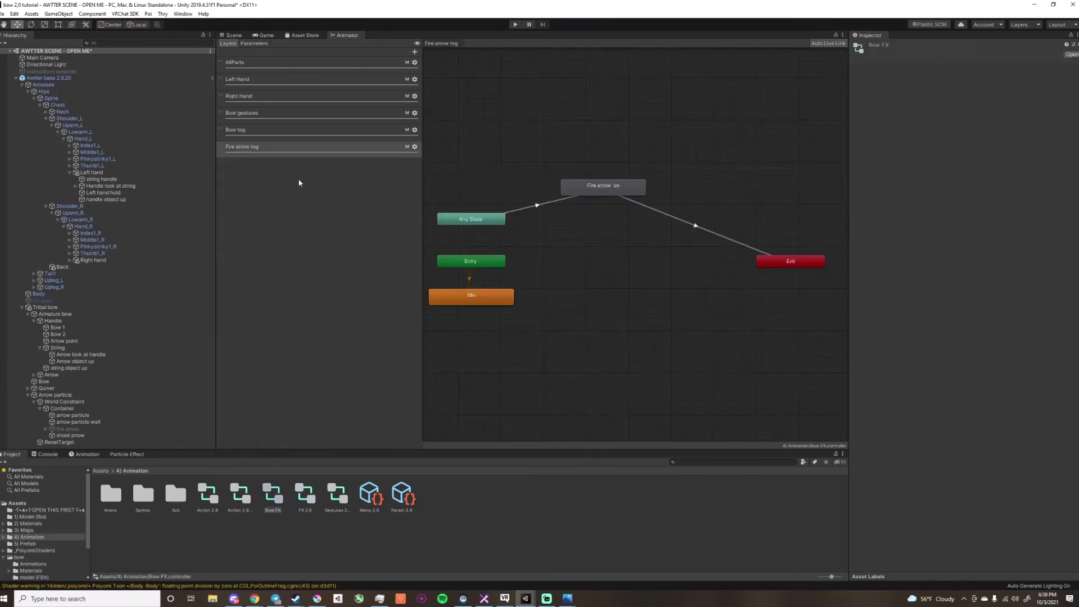
{"action": "left_click", "coordinate": [261, 107]}
{"action": "left_click", "coordinate": [261, 112]}
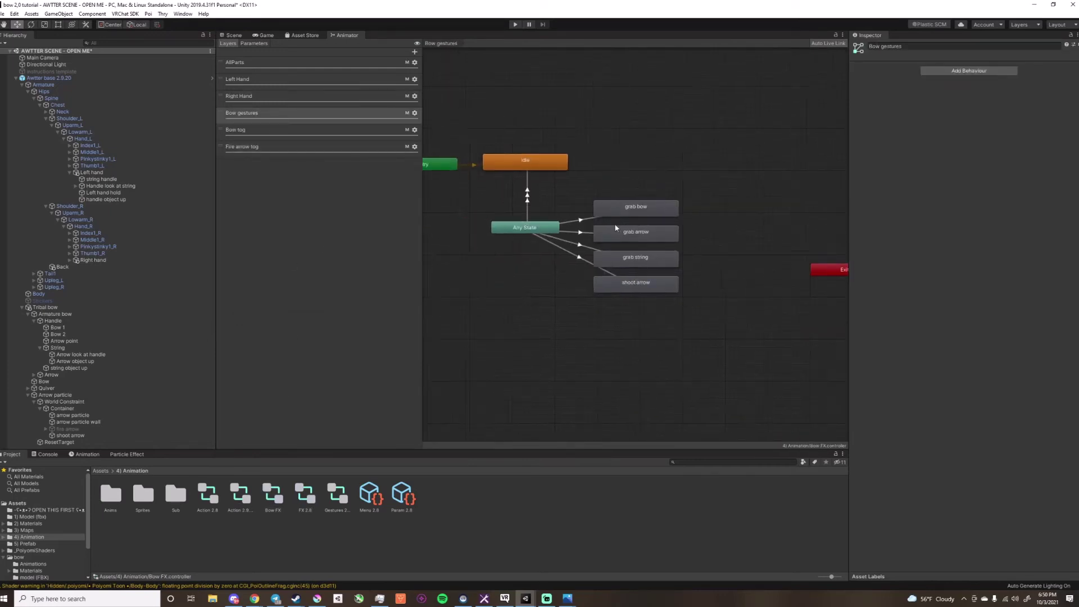
{"action": "left_click_drag", "start_coordinate": [457, 146], "coordinate": [691, 300]}
{"action": "left_click", "coordinate": [273, 495]}
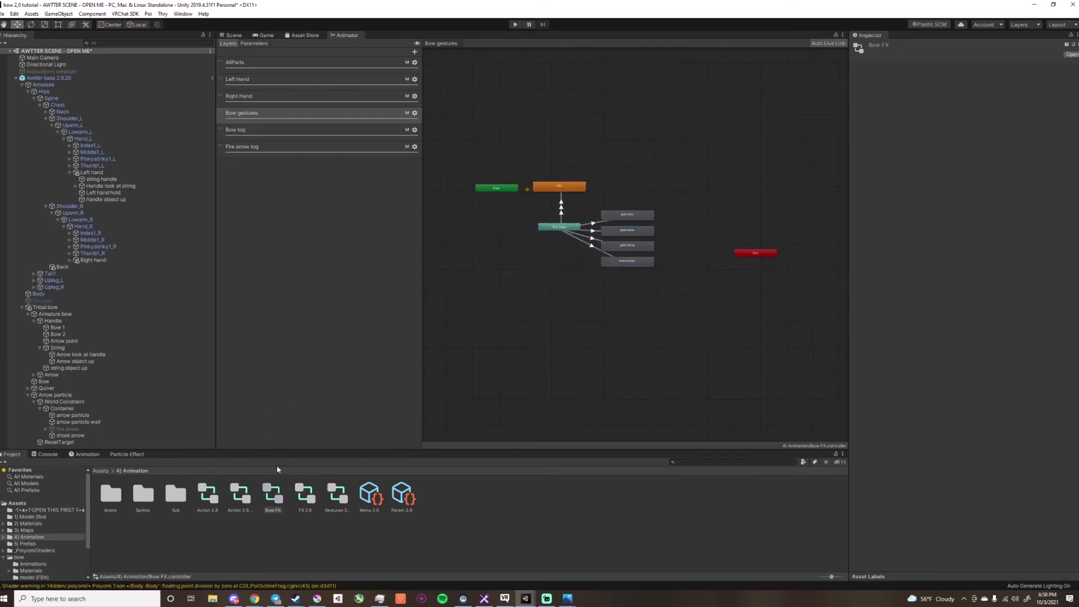
{"action": "left_click", "coordinate": [306, 495]}
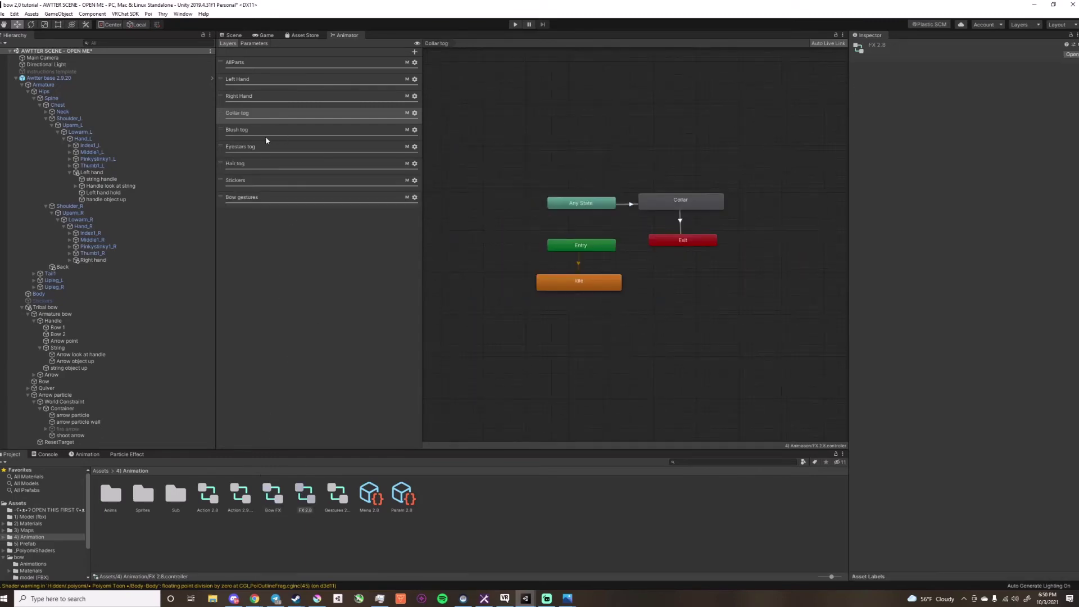
{"action": "left_click", "coordinate": [269, 200]}
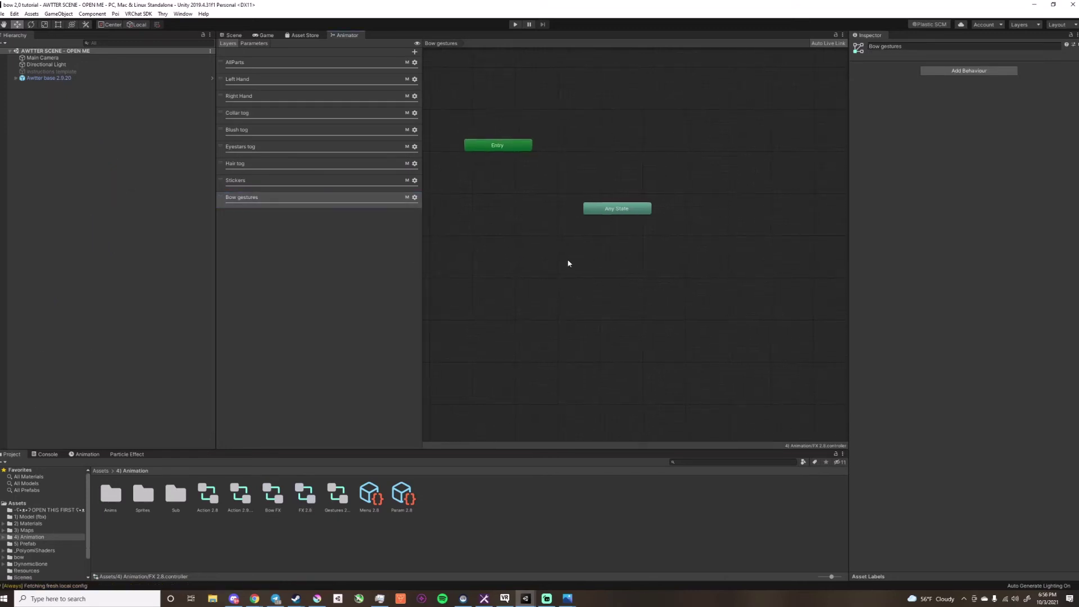
{"action": "middle_click_drag", "start_coordinate": [585, 260], "coordinate": [557, 298]}
Step: Arrange the grab bow, grab arrow, grab string and shoot arrow states beside Any State, with Idle above it
{"action": "left_click", "coordinate": [529, 240]}
{"action": "left_click", "coordinate": [532, 212], "text": "shift"}
{"action": "left_click", "coordinate": [532, 188], "text": "shift"}
{"action": "left_click", "coordinate": [531, 163], "text": "shift"}
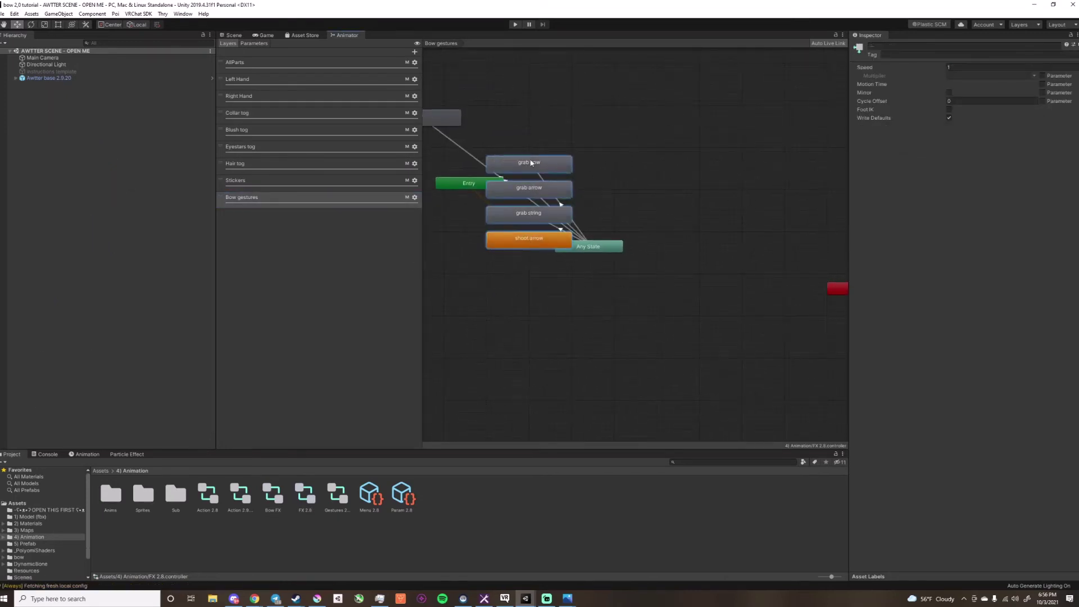
{"action": "left_click_drag", "start_coordinate": [537, 163], "coordinate": [707, 226]}
{"action": "left_click_drag", "start_coordinate": [447, 123], "coordinate": [618, 181]}
Step: Make Idle the default state of the Bow gestures layer and check the conditions of the transitions from Any State
{"action": "right_click", "coordinate": [486, 187]}
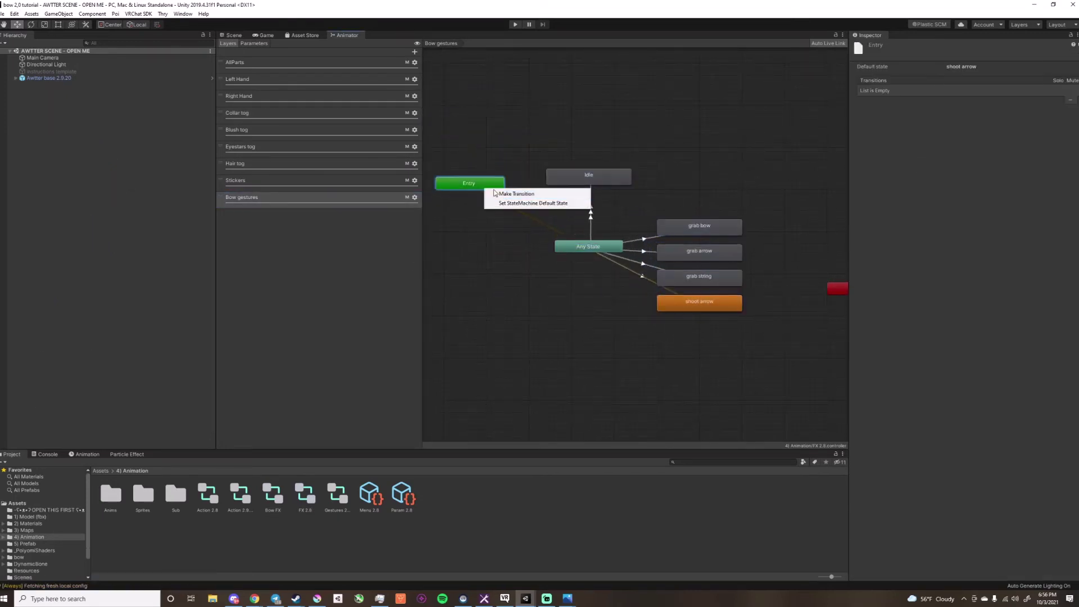
{"action": "left_click", "coordinate": [525, 204]}
{"action": "middle_click_drag", "start_coordinate": [613, 267], "coordinate": [592, 263]}
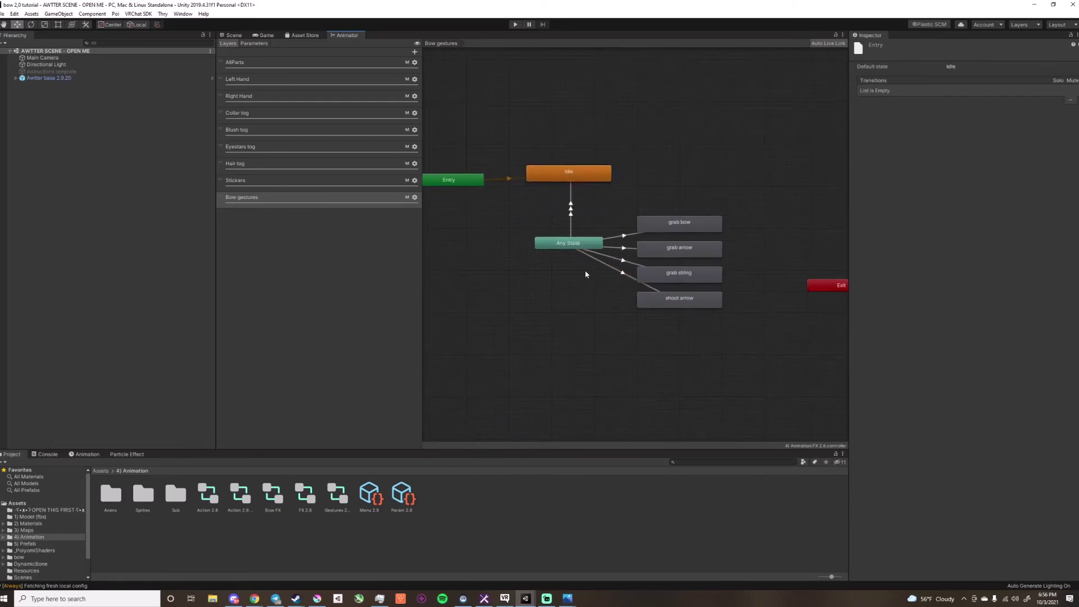
{"action": "left_click", "coordinate": [622, 236]}
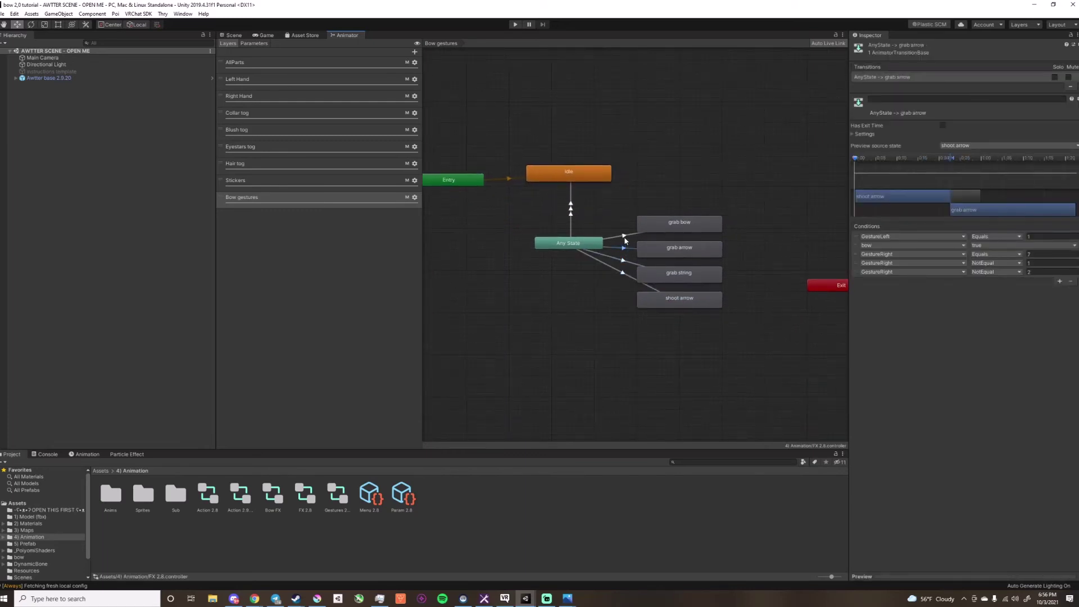
{"action": "left_click", "coordinate": [571, 212]}
{"action": "scroll", "coordinate": [519, 318], "scroll_direction": "down", "scroll_amount": 3}
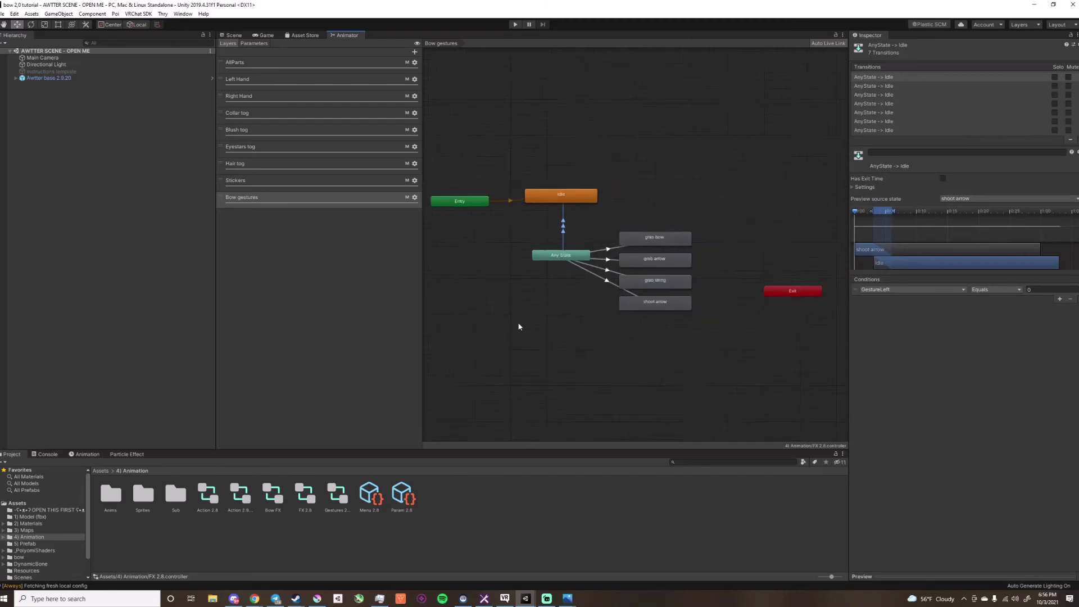
Step: Add a layer named Bow tog to FX 2.8, matching the layer name in Bow FX
{"action": "left_click", "coordinate": [270, 497]}
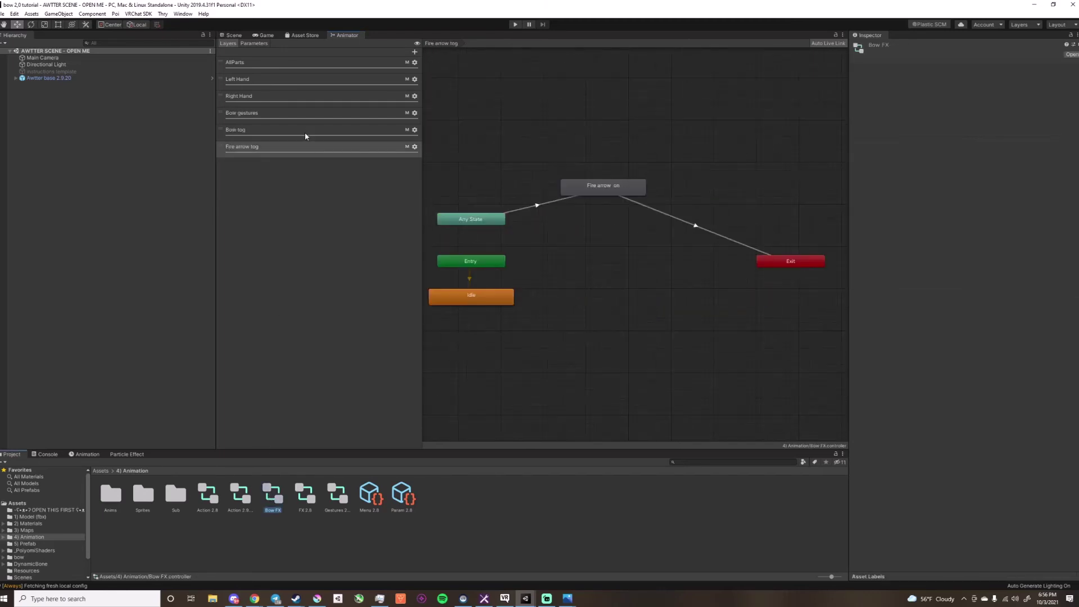
{"action": "left_click", "coordinate": [276, 130]}
{"action": "double_click", "coordinate": [275, 127]}
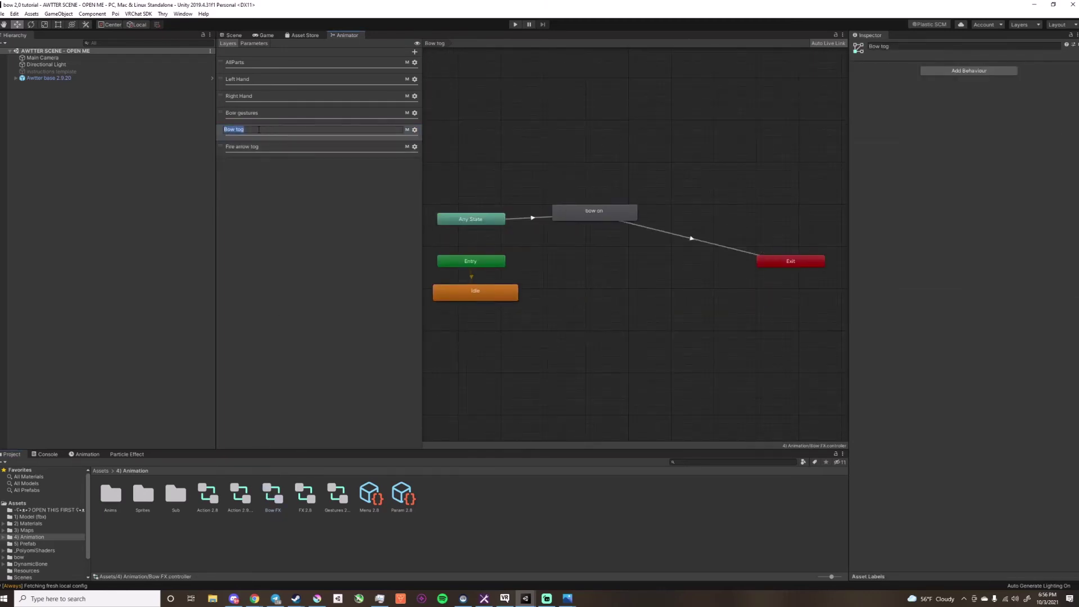
{"action": "left_click", "coordinate": [302, 489]}
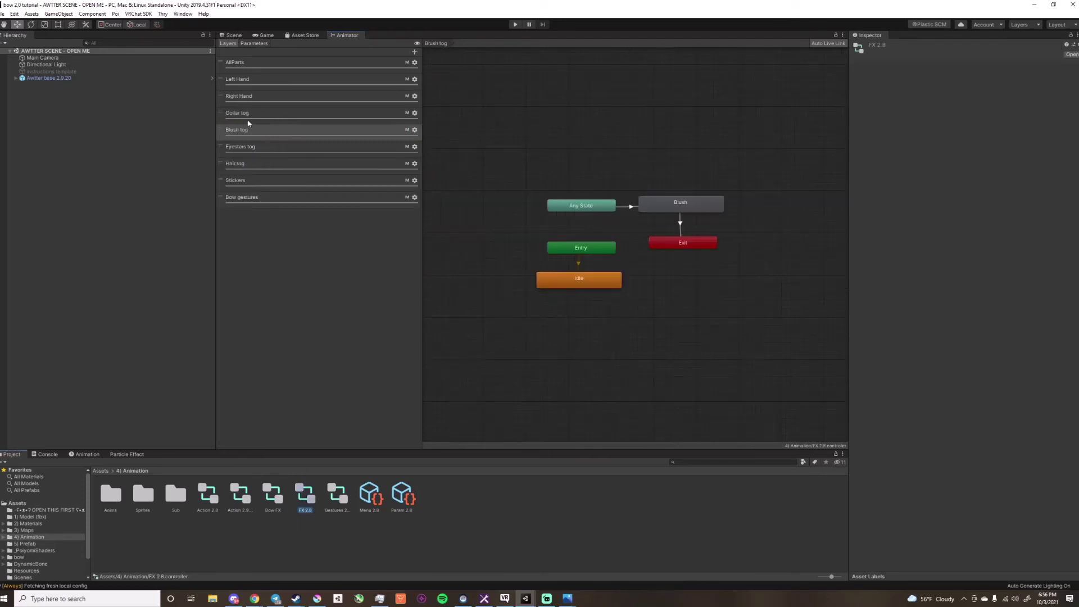
{"action": "left_click", "coordinate": [415, 51]}
{"action": "type", "text": "Bow tog"}
{"action": "key", "text": "Return"}
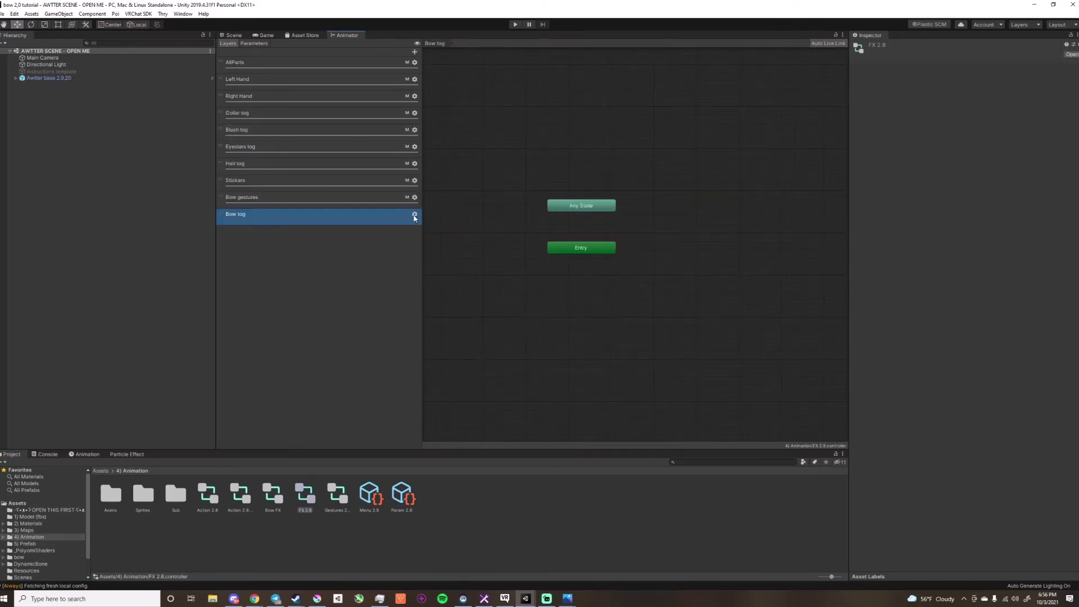
Step: Set the Bow tog layer's weight to 1 and its avatar mask to Mask
{"action": "left_click", "coordinate": [414, 214]}
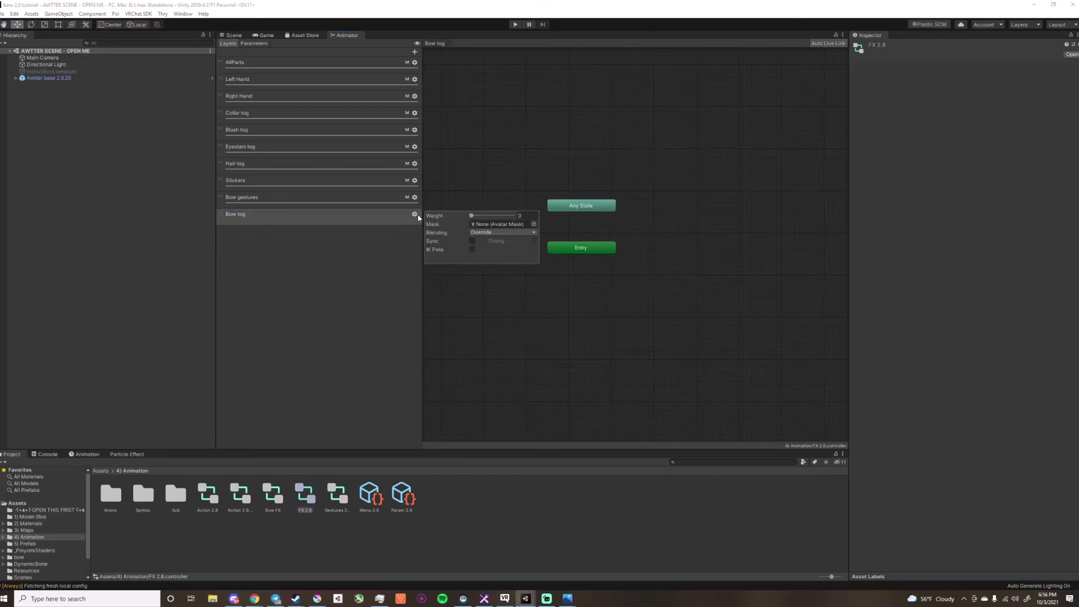
{"action": "left_click", "coordinate": [534, 224]}
{"action": "left_click", "coordinate": [274, 354]}
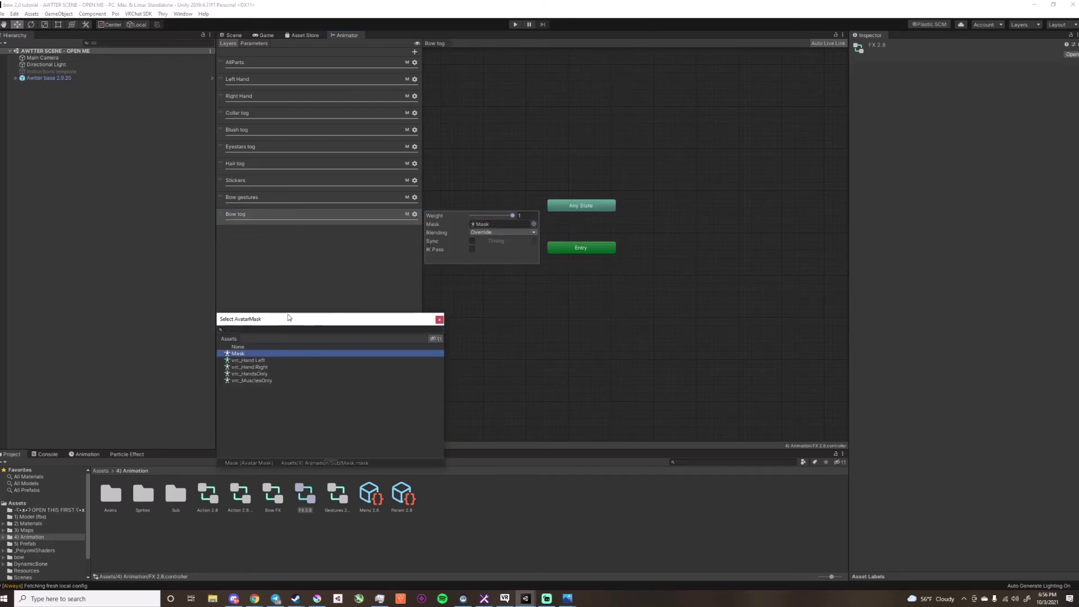
{"action": "left_click", "coordinate": [289, 257]}
Step: Copy the bow on and Idle states with their transitions from Bow FX's Bow tog layer into FX 2.8's Bow tog layer
{"action": "left_click", "coordinate": [267, 495]}
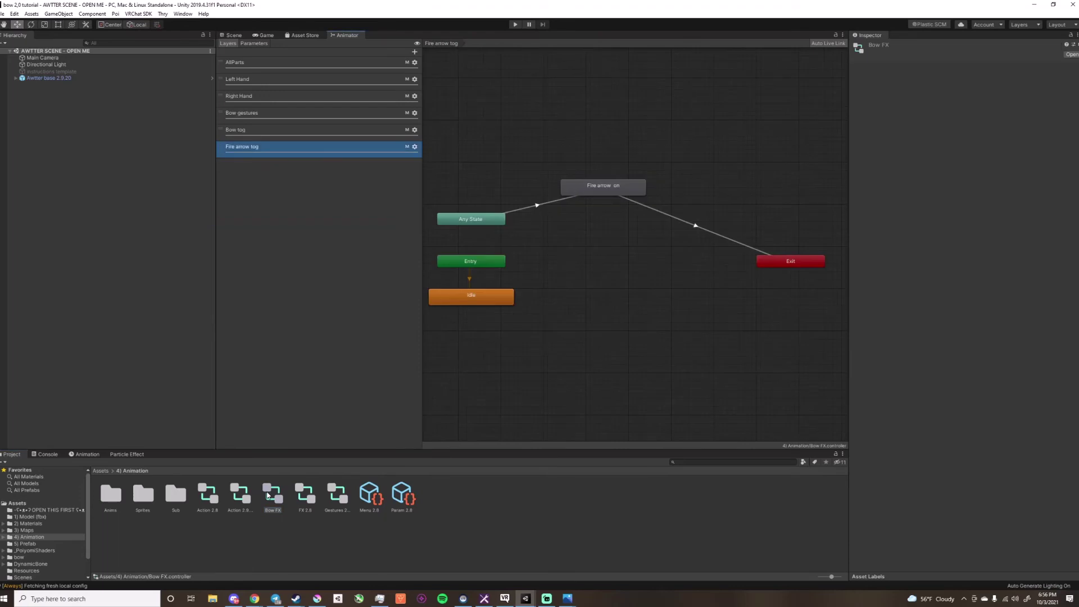
{"action": "left_click", "coordinate": [270, 130]}
{"action": "left_click_drag", "start_coordinate": [430, 174], "coordinate": [816, 386]}
{"action": "left_click", "coordinate": [315, 117]}
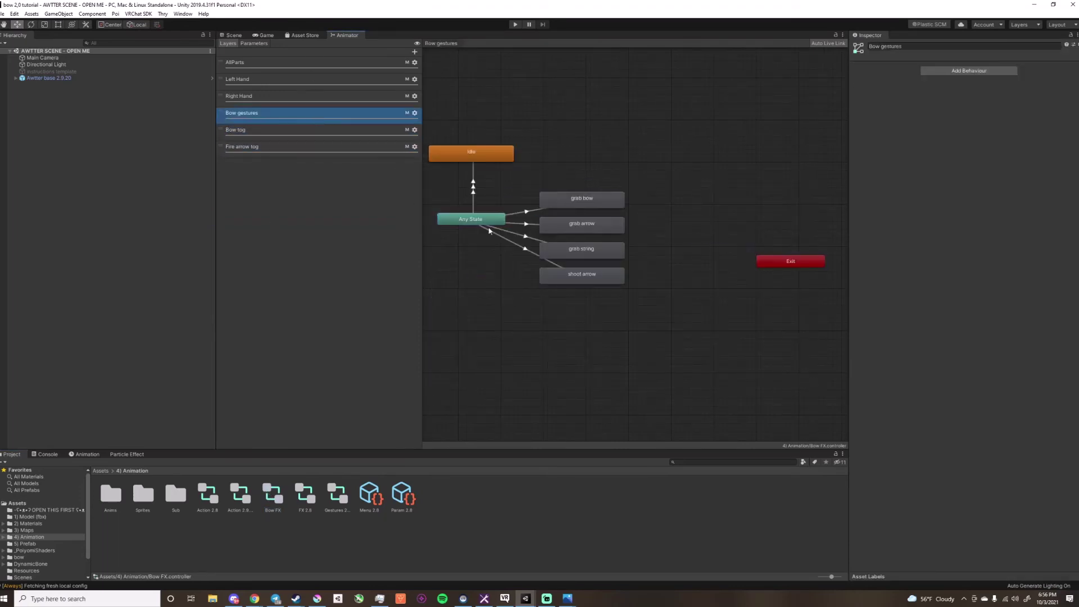
{"action": "left_click", "coordinate": [262, 131]}
{"action": "left_click", "coordinate": [260, 147]}
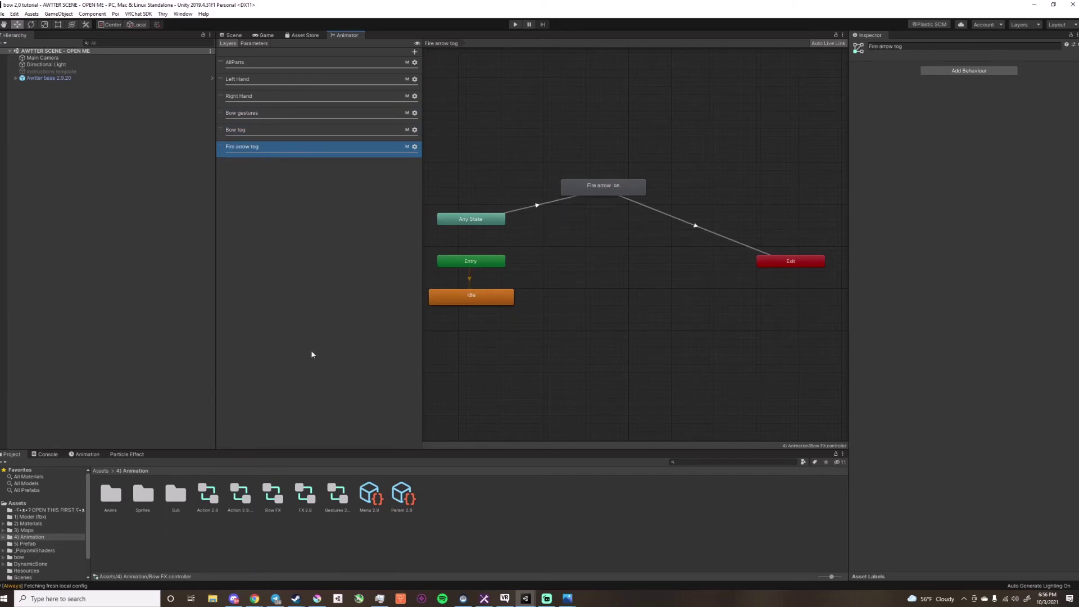
{"action": "double_click", "coordinate": [304, 495]}
{"action": "left_click", "coordinate": [244, 217]}
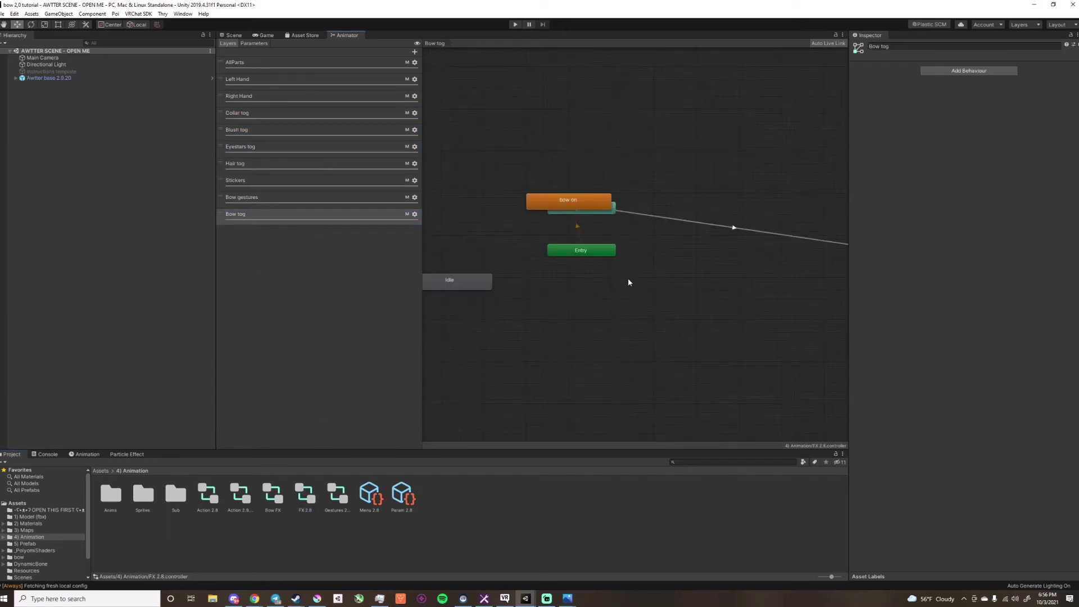
Step: Make Idle the default state of the Bow tog layer, placing bow on beside Any State and Idle beside Entry
{"action": "left_click_drag", "start_coordinate": [488, 179], "coordinate": [655, 195]}
{"action": "left_click_drag", "start_coordinate": [438, 265], "coordinate": [659, 245]}
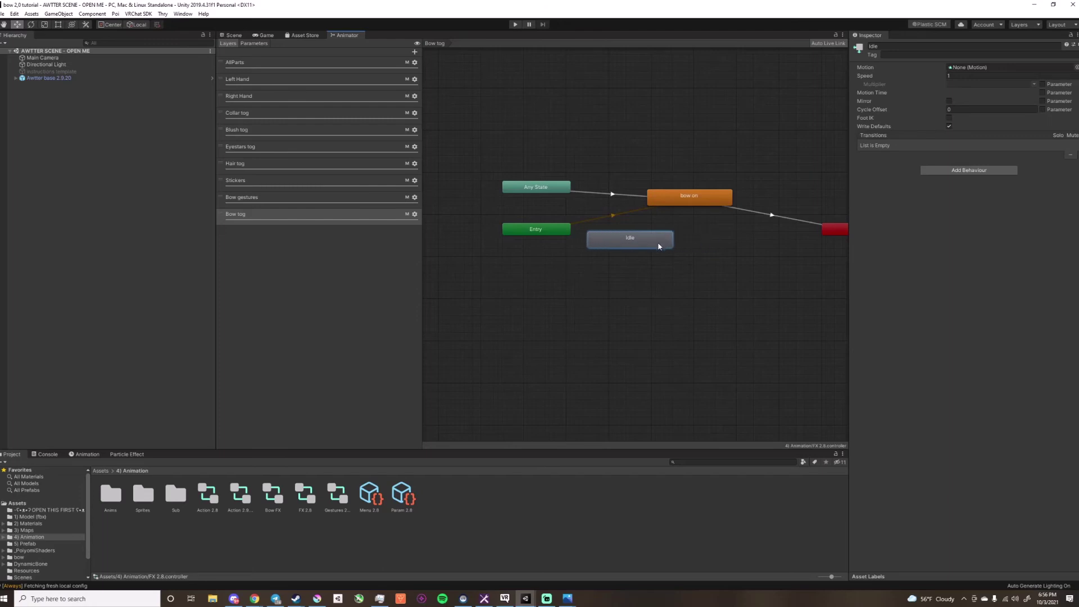
{"action": "right_click", "coordinate": [548, 231]}
{"action": "left_click", "coordinate": [573, 245]}
{"action": "left_click", "coordinate": [627, 243]}
{"action": "middle_click_drag", "start_coordinate": [638, 242], "coordinate": [607, 250]}
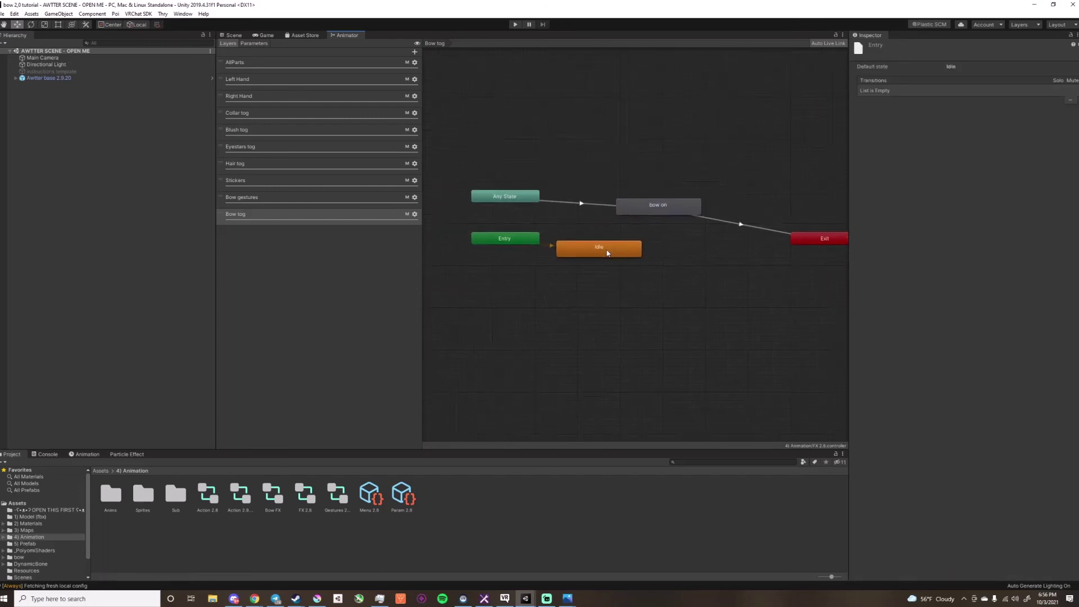
{"action": "left_click", "coordinate": [619, 207]}
{"action": "left_click", "coordinate": [557, 253]}
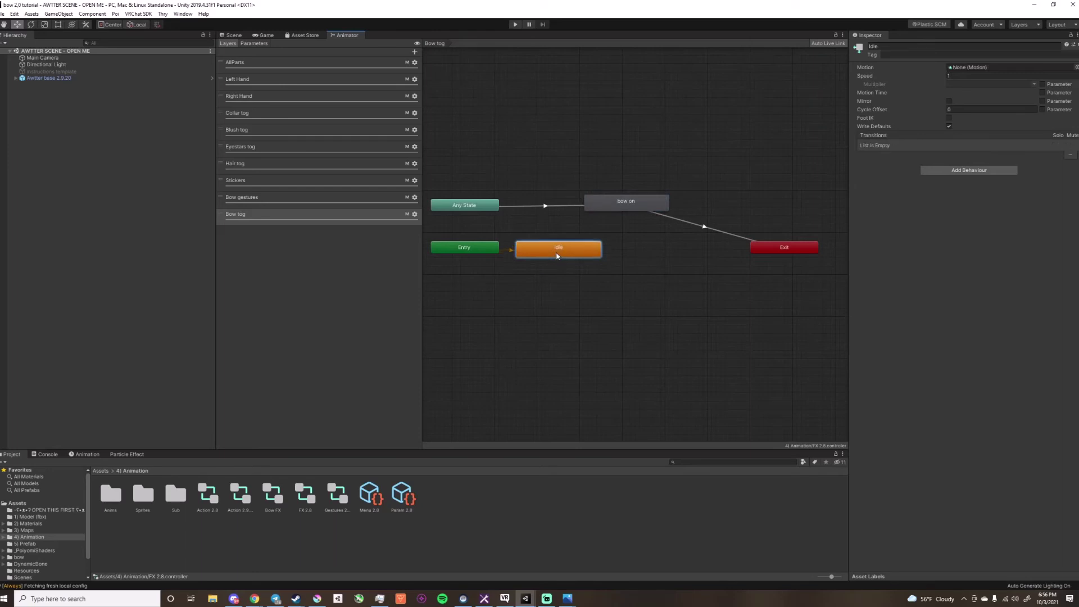
{"action": "middle_click_drag", "start_coordinate": [459, 317], "coordinate": [500, 310]}
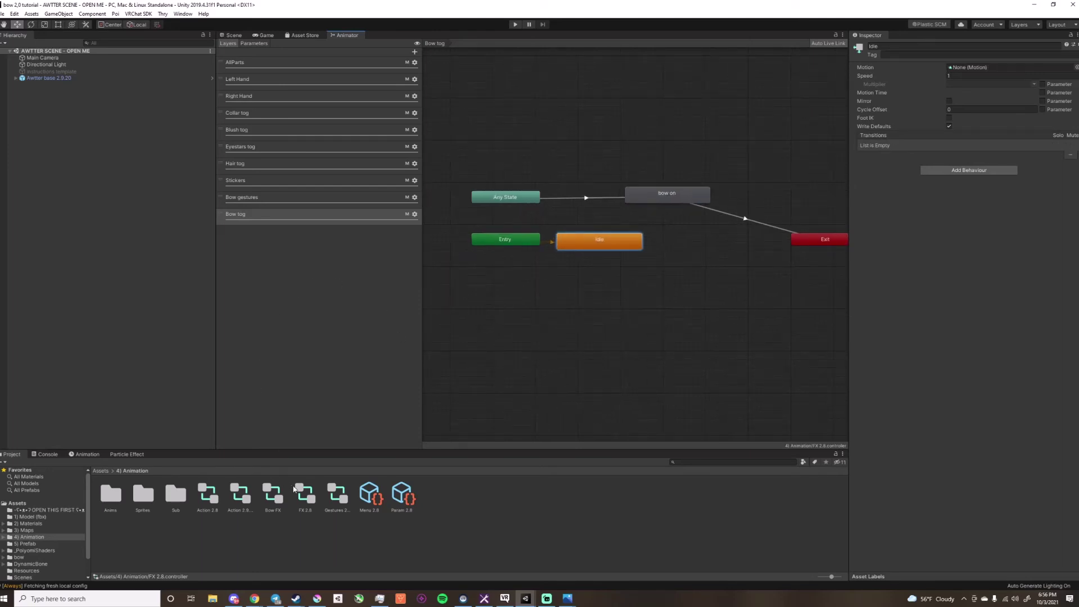
Step: Add a layer named Fire arrow tog to FX 2.8, reusing the layer name from Bow FX
{"action": "left_click", "coordinate": [268, 499]}
{"action": "left_click", "coordinate": [269, 147]}
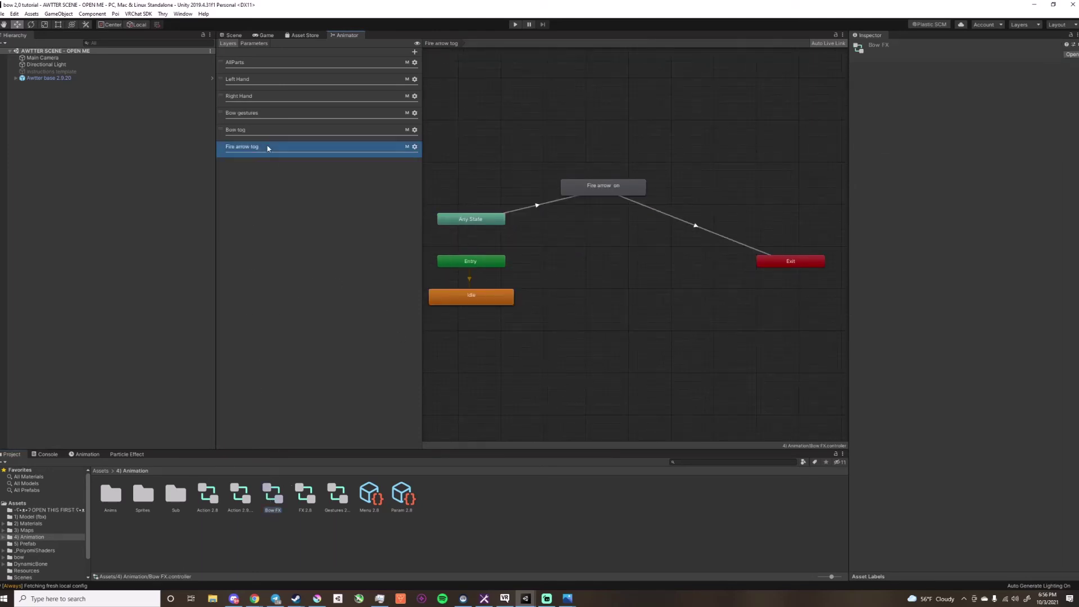
{"action": "left_click", "coordinate": [268, 146]}
{"action": "left_click", "coordinate": [518, 397]}
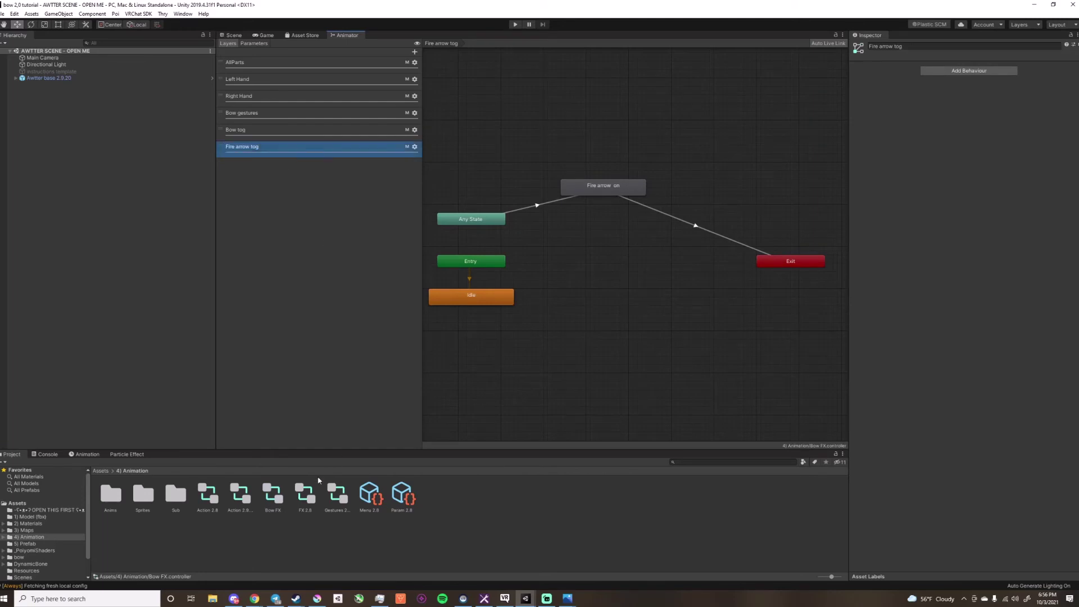
{"action": "left_click", "coordinate": [305, 495]}
{"action": "left_click", "coordinate": [269, 215]}
{"action": "left_click", "coordinate": [415, 52]}
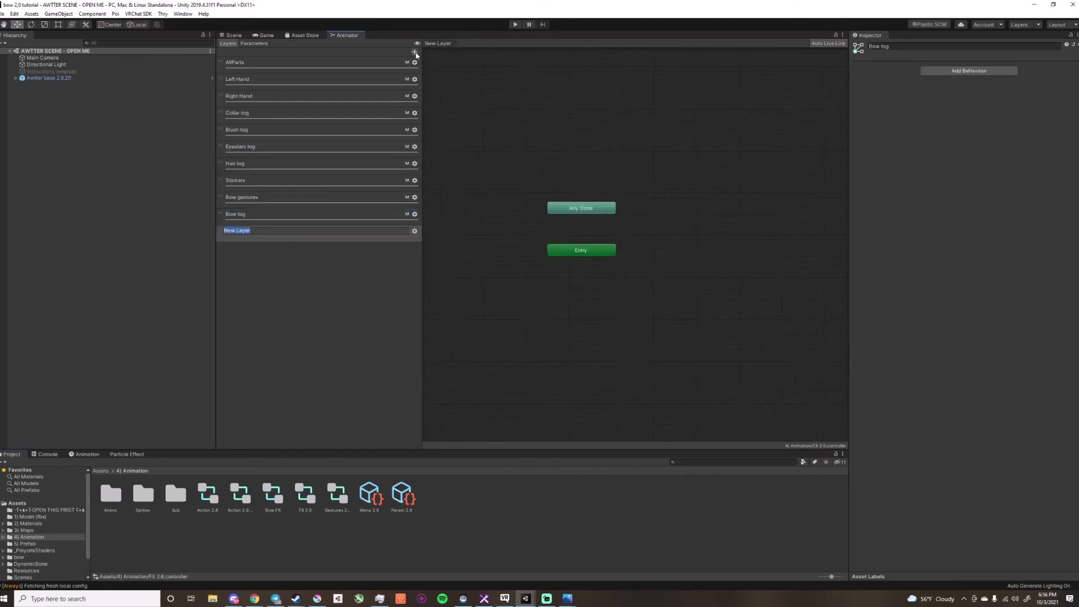
{"action": "double_click", "coordinate": [262, 230]}
{"action": "key", "text": "ctrl+v"}
{"action": "key", "text": "Return"}
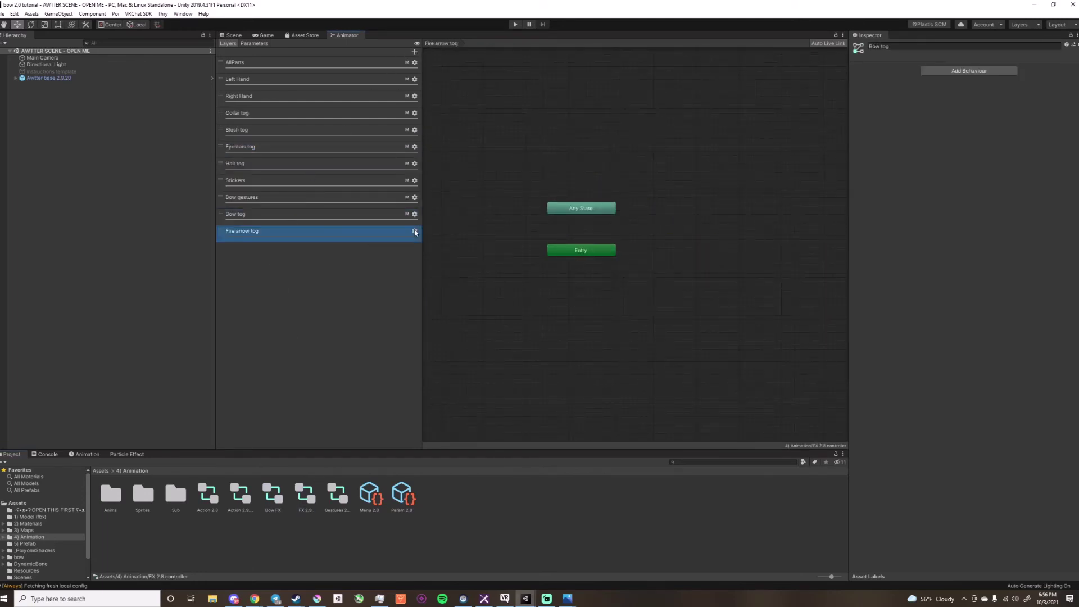
Step: Assign an avatar mask to the Fire arrow tog layer in its layer settings
{"action": "left_click", "coordinate": [415, 231]}
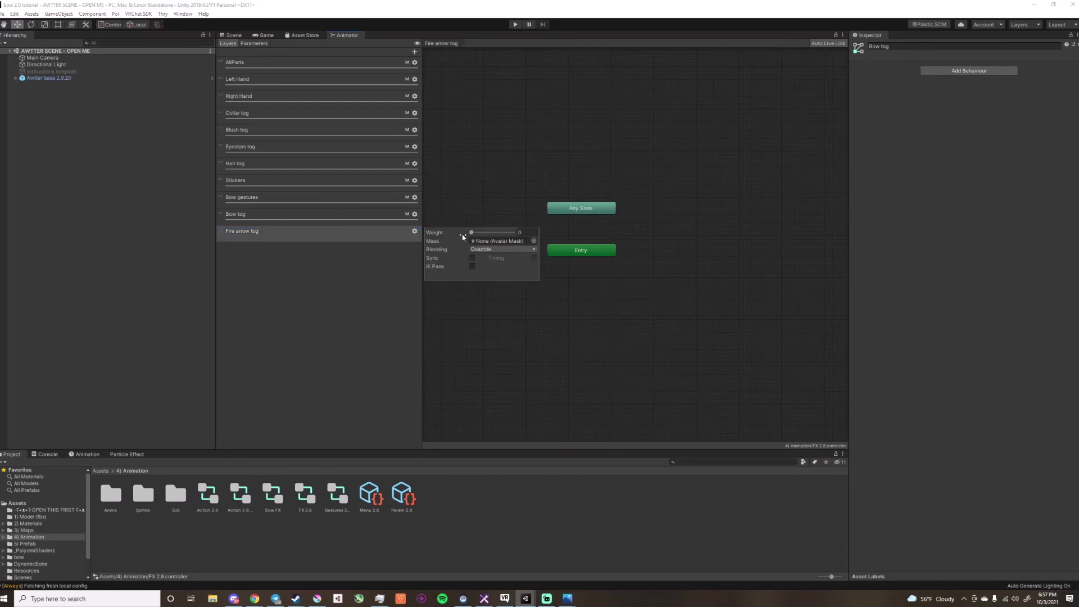
{"action": "left_click", "coordinate": [533, 241]}
{"action": "left_click", "coordinate": [299, 280]}
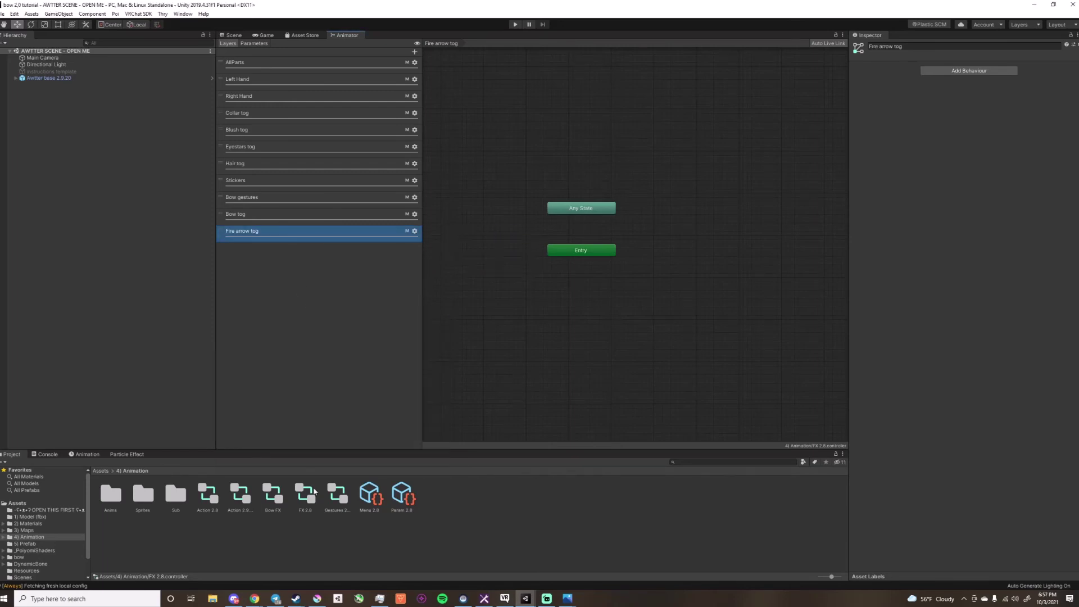
Step: Copy the Fire arrow on and Idle states with their transitions from Bow FX's Fire arrow tog layer into FX 2.8's Fire arrow tog layer
{"action": "left_click", "coordinate": [273, 495]}
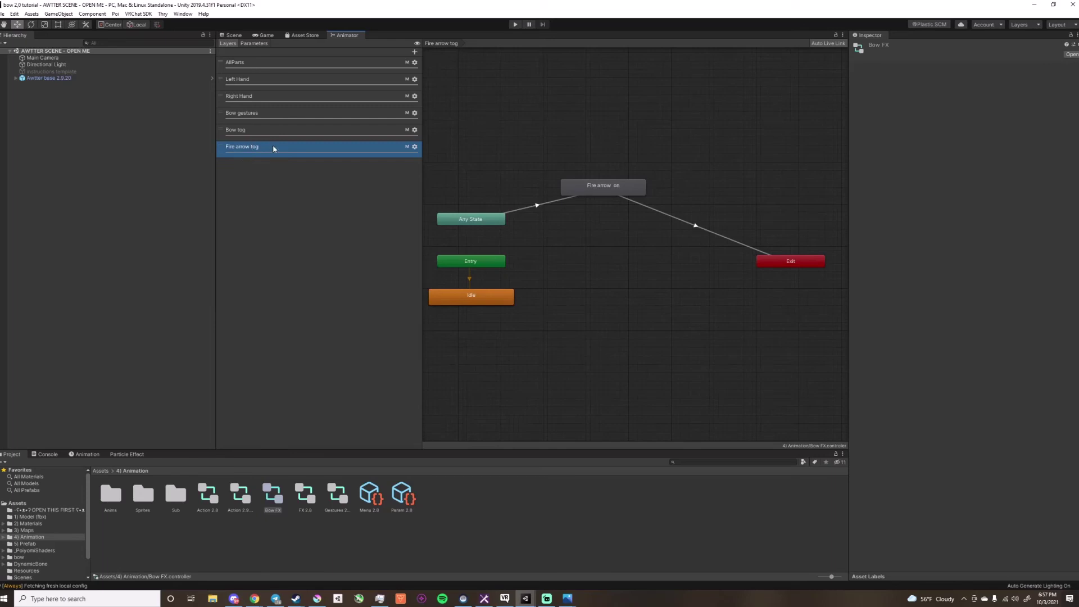
{"action": "left_click_drag", "start_coordinate": [430, 143], "coordinate": [795, 347]}
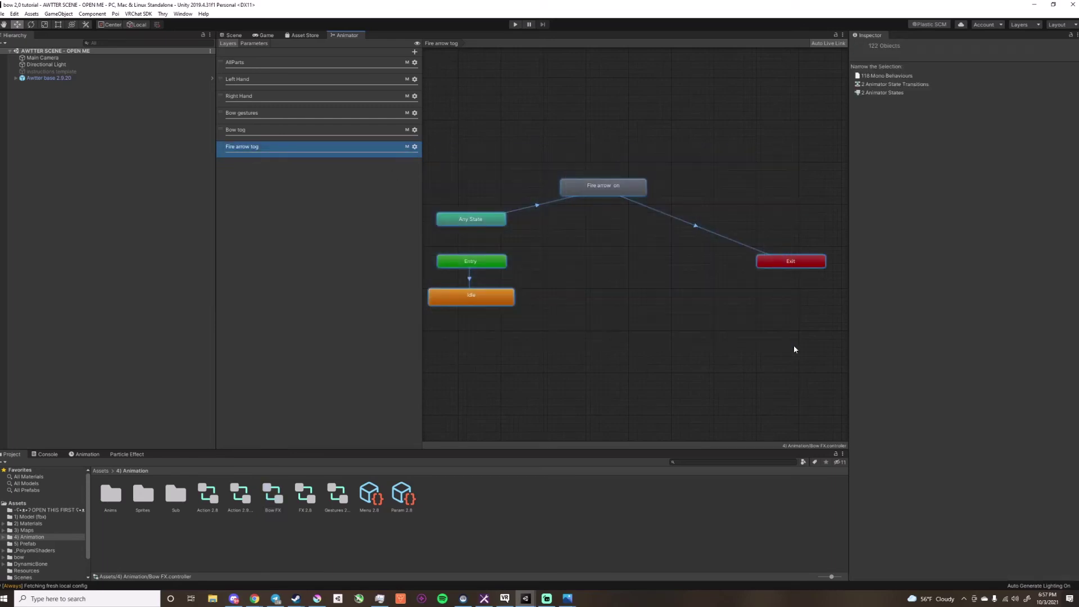
{"action": "left_click", "coordinate": [308, 494]}
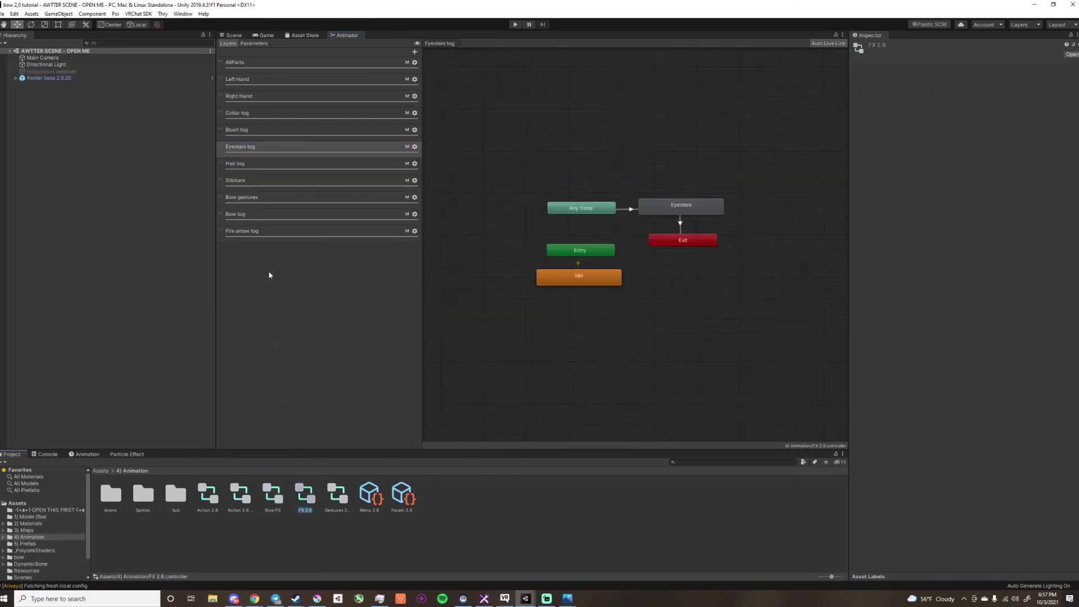
{"action": "left_click", "coordinate": [279, 231]}
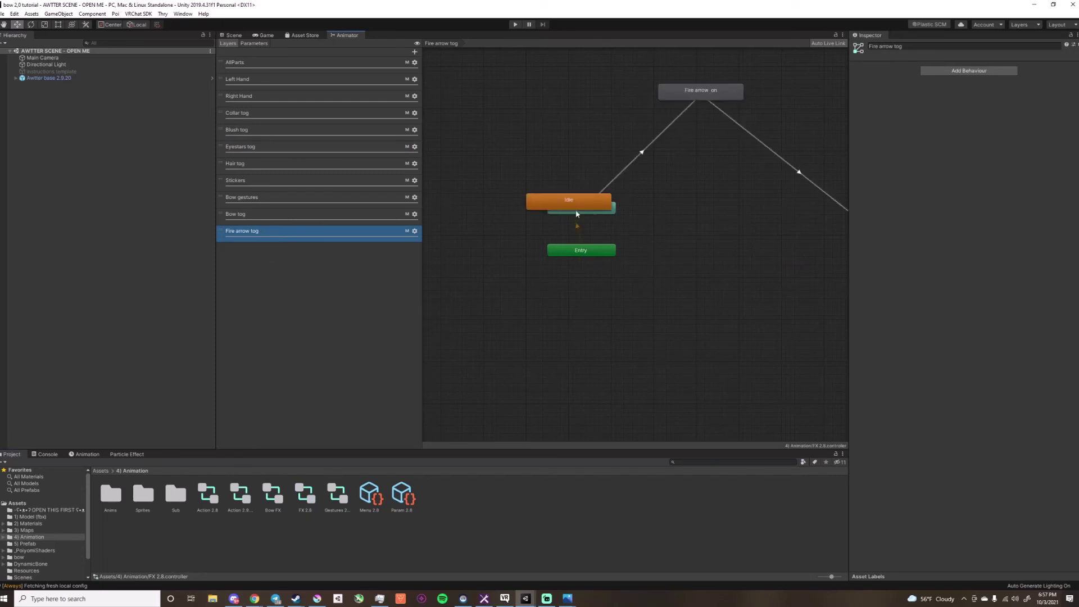
Step: Arrange the Fire arrow tog states with Idle below Entry and Fire arrow on beside Any State, and check the transition to Exit
{"action": "left_click_drag", "start_coordinate": [577, 212], "coordinate": [589, 281]}
{"action": "left_click_drag", "start_coordinate": [684, 97], "coordinate": [736, 201]}
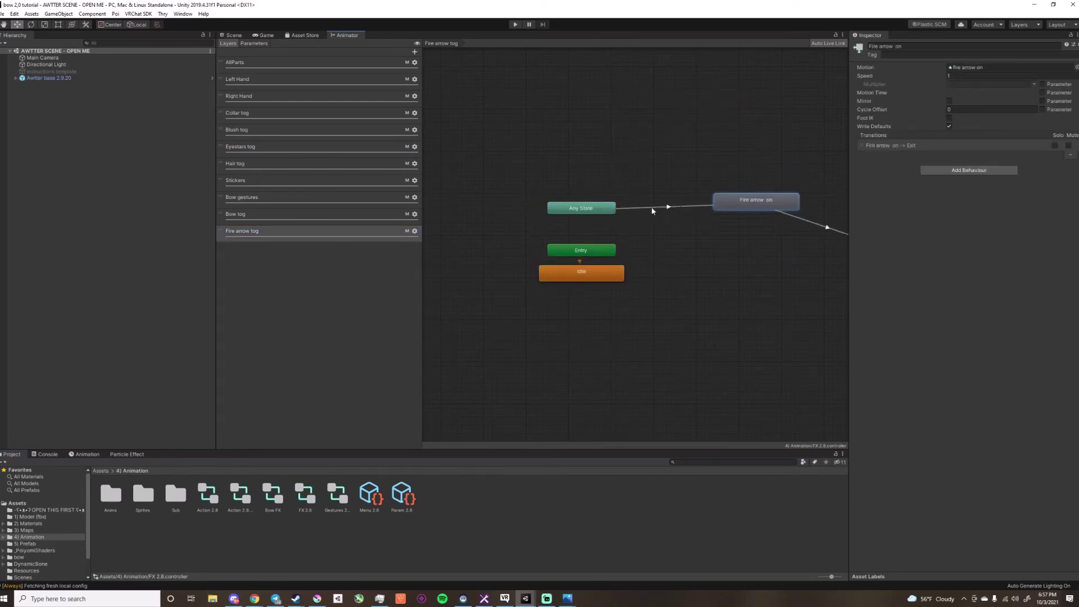
{"action": "left_click", "coordinate": [653, 210]}
{"action": "middle_click_drag", "start_coordinate": [707, 242], "coordinate": [608, 239]}
{"action": "left_click", "coordinate": [727, 227]}
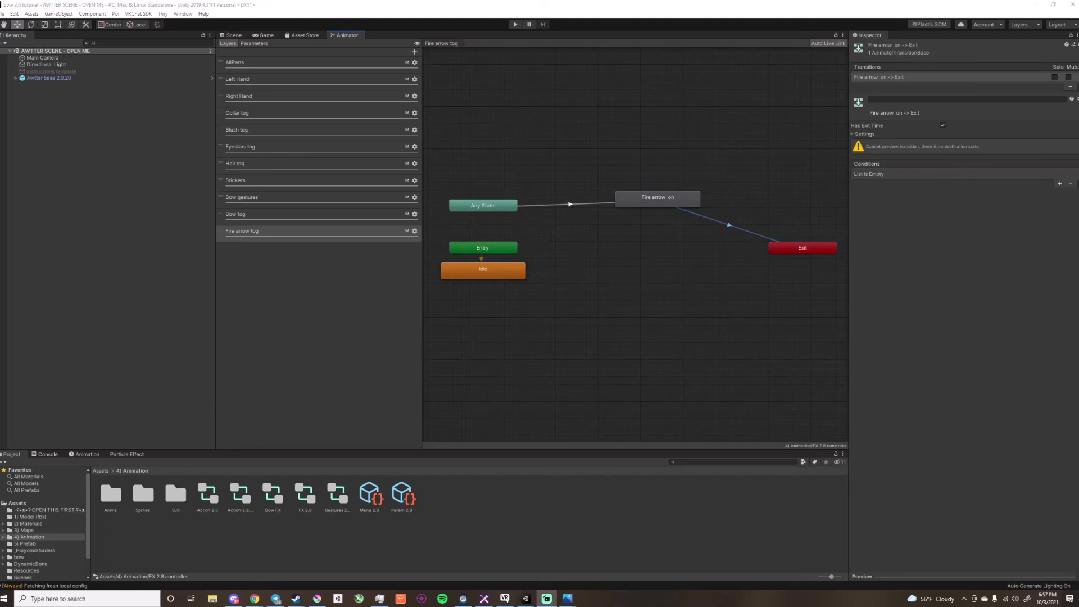
Step: Add a new control named Bow to the Menu 2.8 expressions menu
{"action": "left_click", "coordinate": [369, 494]}
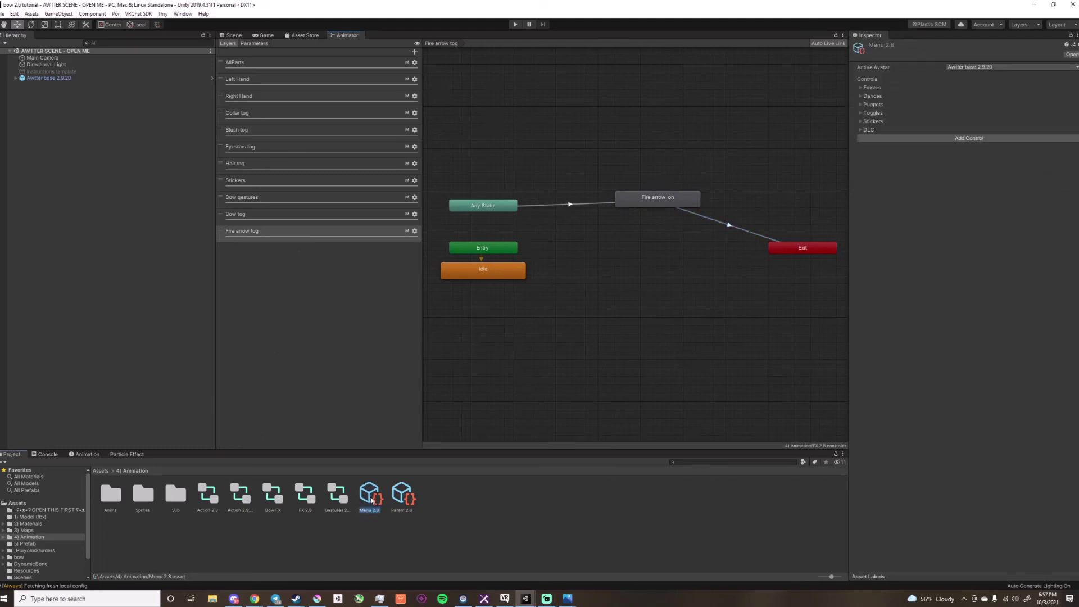
{"action": "left_click", "coordinate": [868, 138]}
{"action": "left_click", "coordinate": [865, 138]}
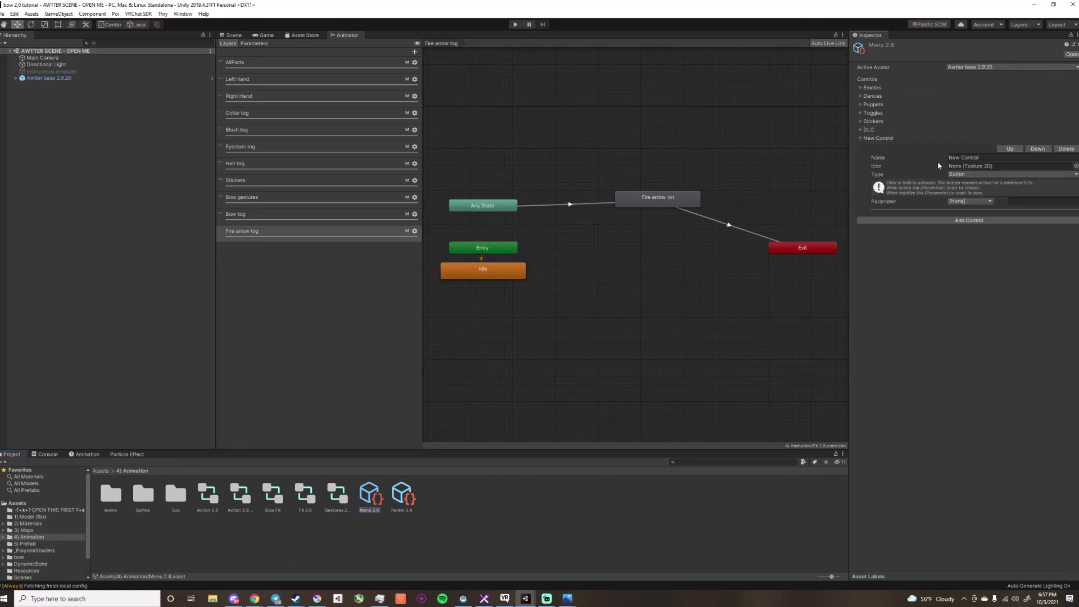
{"action": "left_click", "coordinate": [971, 158]}
{"action": "type", "text": "b"}
{"action": "key", "text": "BackSpace"}
{"action": "type", "text": "Bow"}
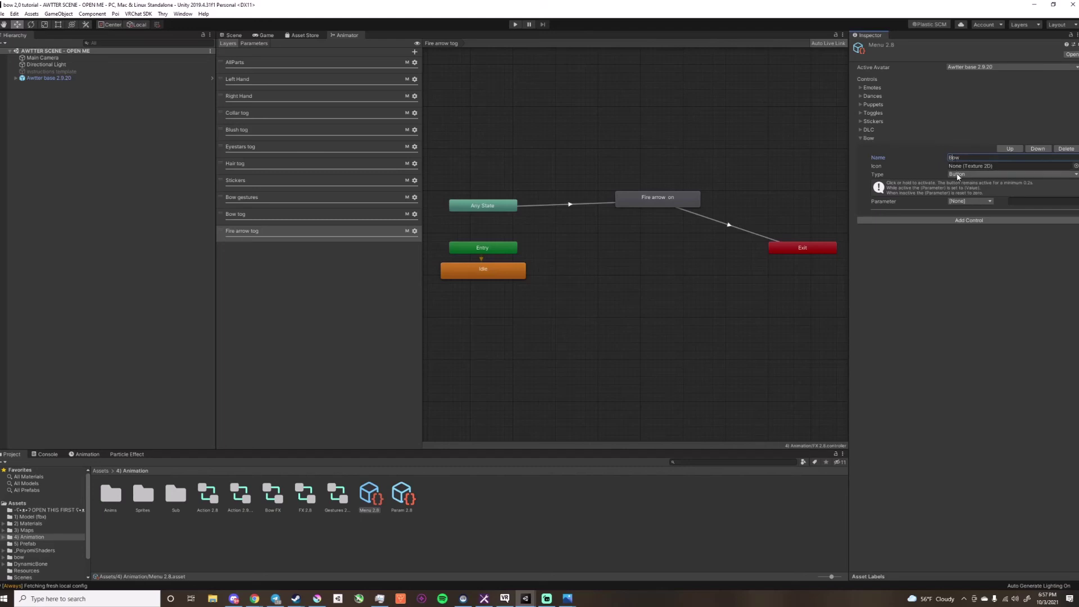
Step: Give the Bow control the bow menu icon and set its type to Sub Menu
{"action": "left_click", "coordinate": [1076, 166]}
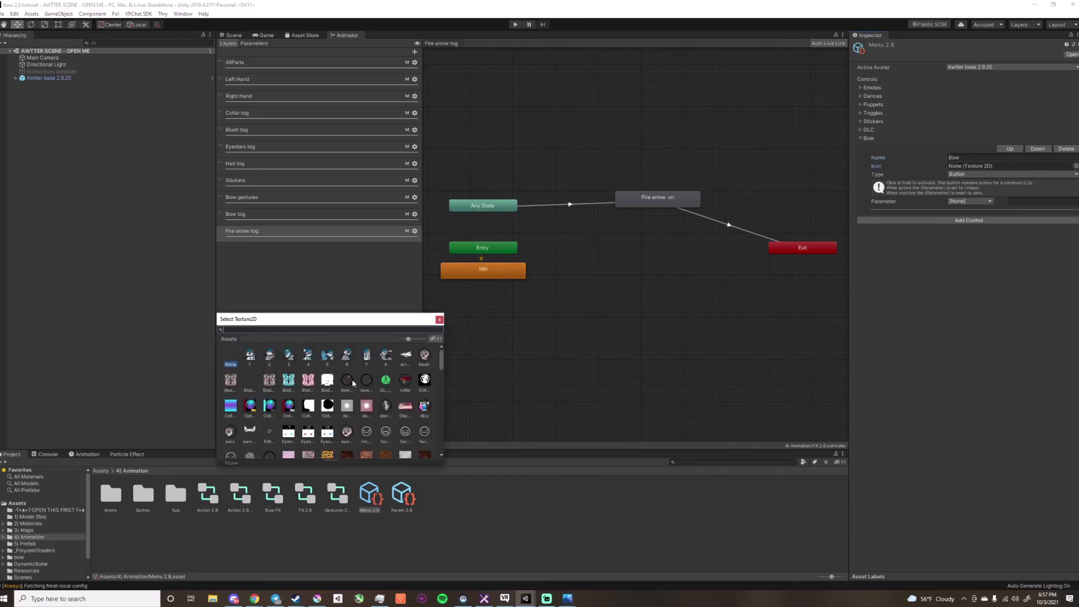
{"action": "left_click", "coordinate": [351, 382]}
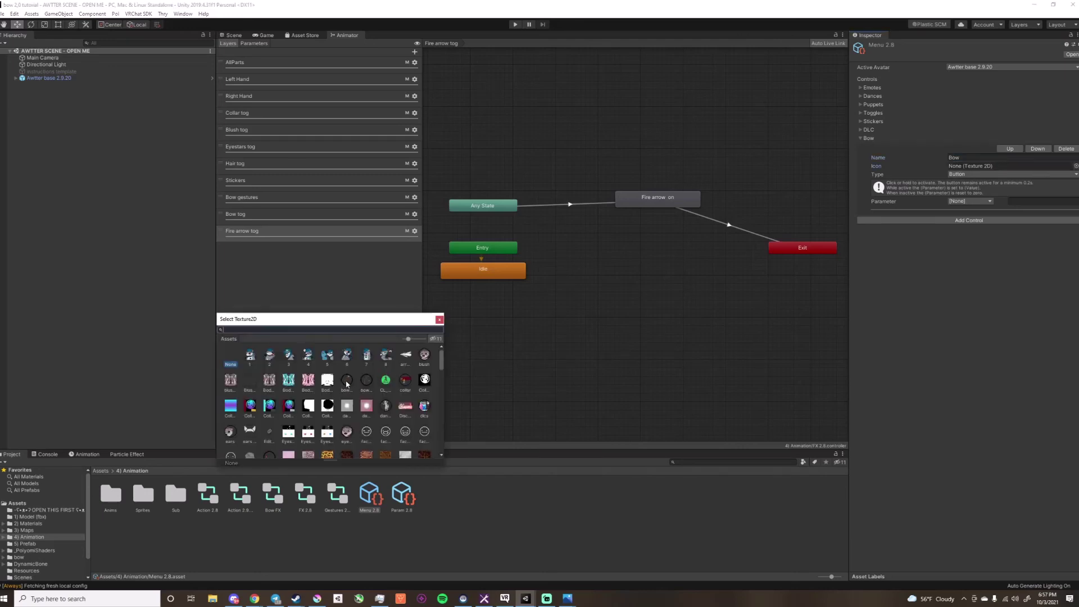
{"action": "left_click", "coordinate": [967, 175]}
{"action": "left_click", "coordinate": [966, 192]}
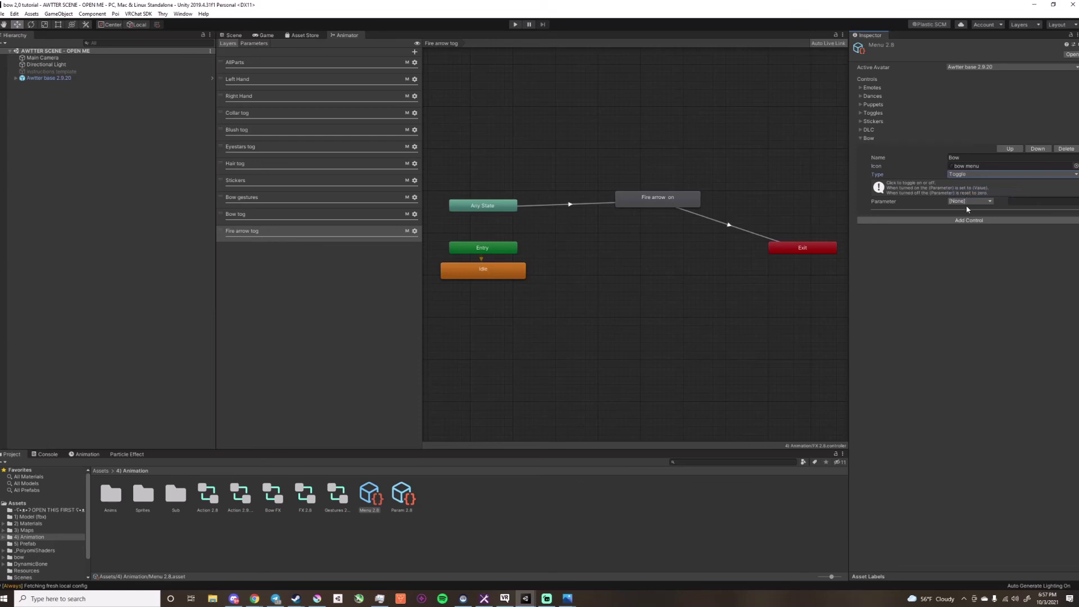
{"action": "left_click", "coordinate": [968, 175]}
{"action": "left_click", "coordinate": [976, 203]}
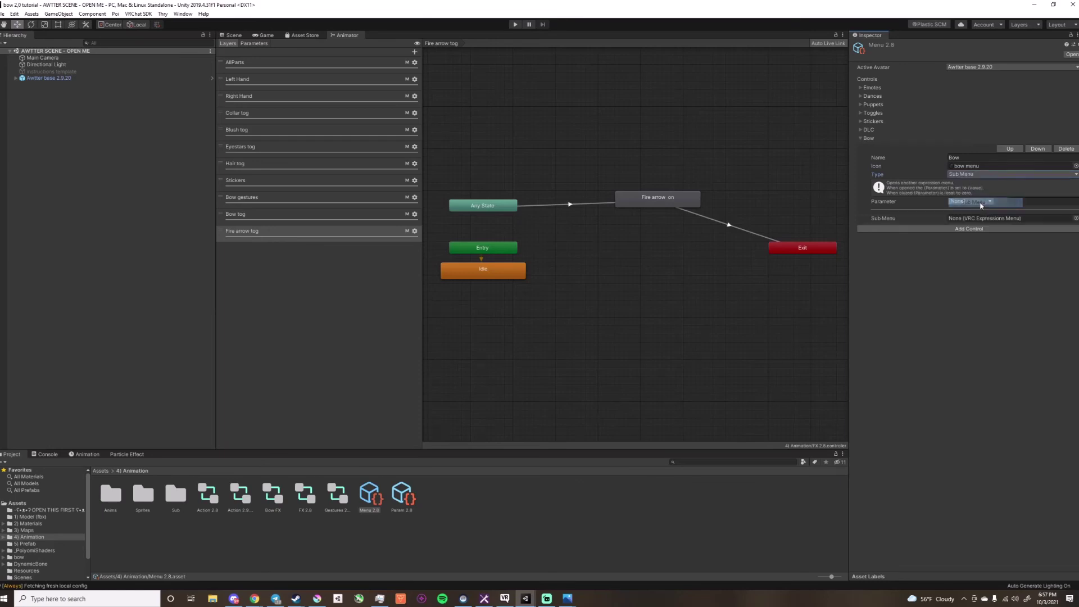
Step: Assign Sub Bow as the Bow control's sub menu and collapse the control
{"action": "left_click", "coordinate": [1076, 218]}
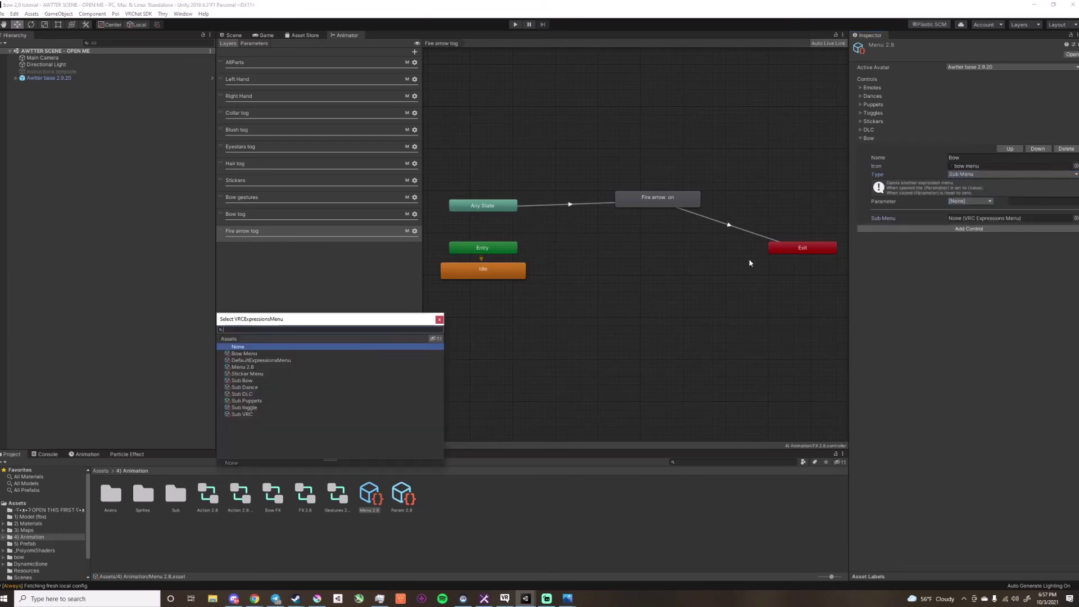
{"action": "left_click", "coordinate": [249, 381]}
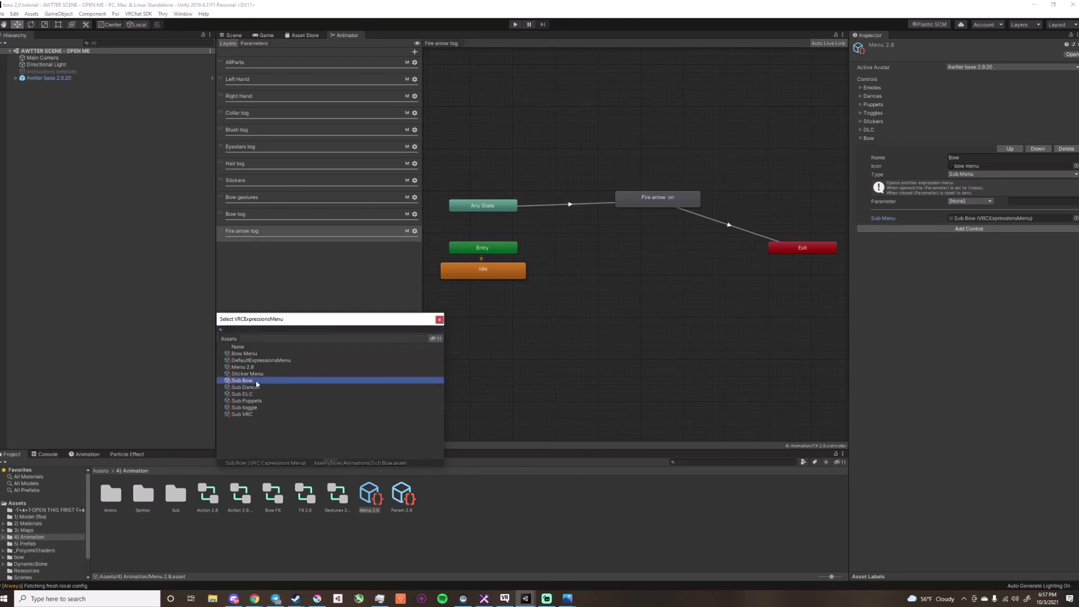
{"action": "left_click", "coordinate": [927, 270]}
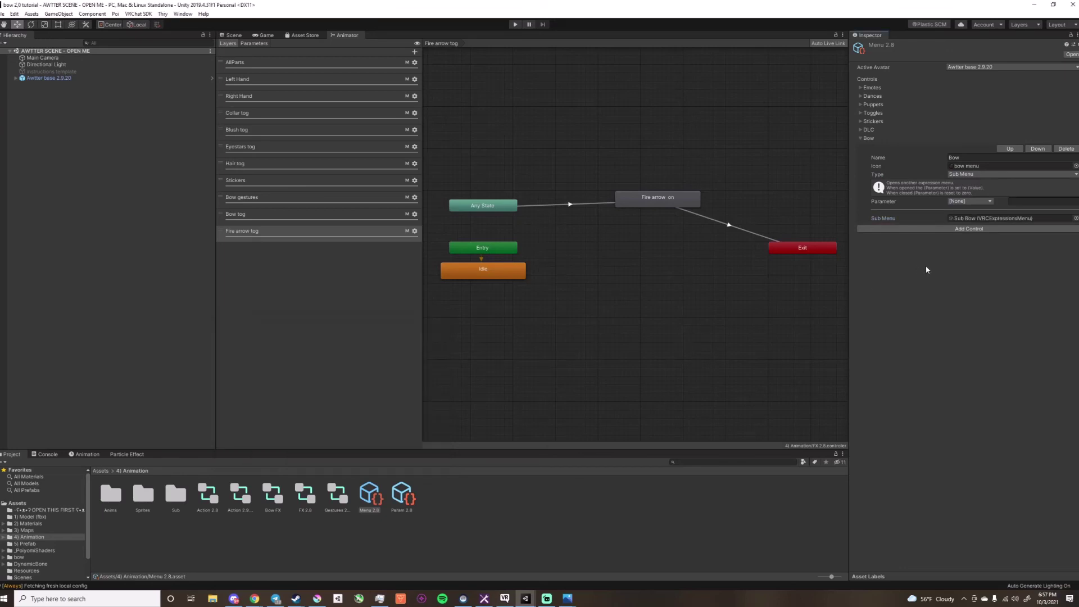
{"action": "left_click", "coordinate": [864, 139]}
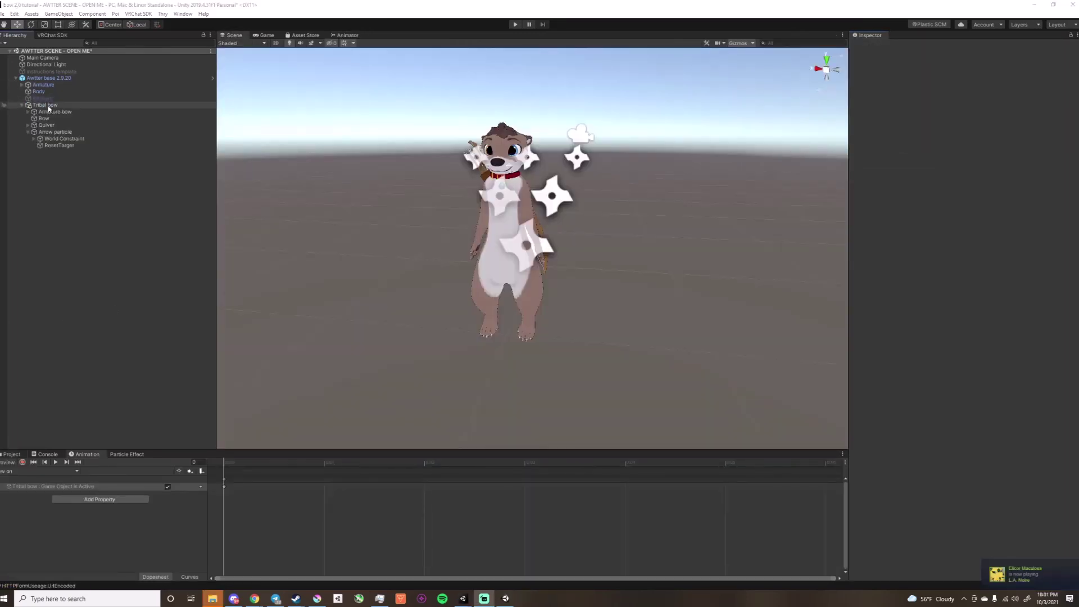
Step: Deactivate the Tribal bow object under the Awtter avatar and view the avatar from its side
{"action": "left_click", "coordinate": [48, 108]}
{"action": "left_click", "coordinate": [875, 49]}
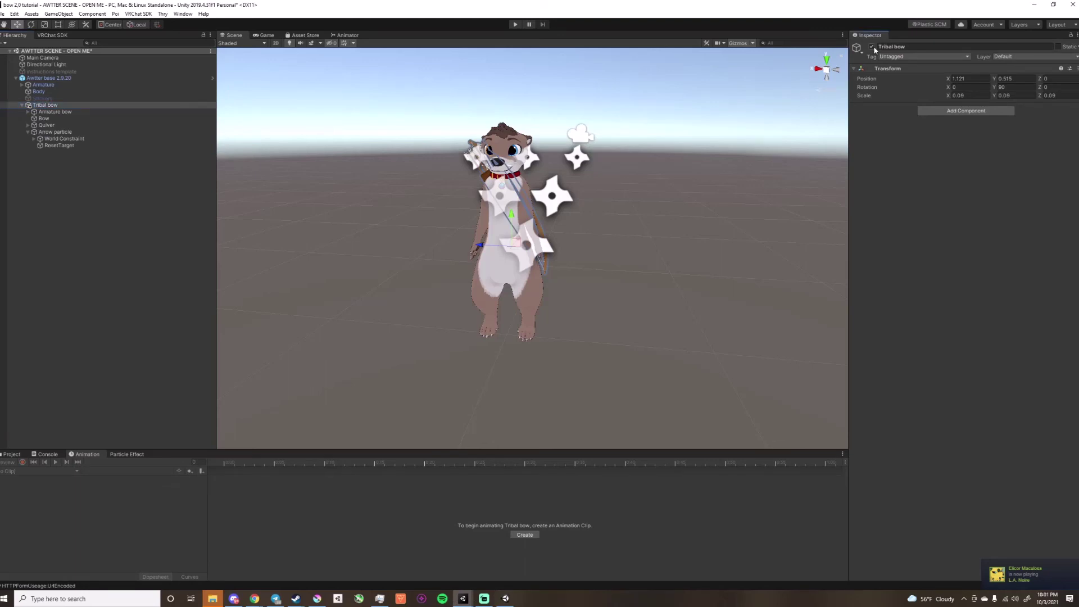
{"action": "right_click_drag", "start_coordinate": [456, 163], "coordinate": [388, 168]}
{"action": "middle_click_drag", "start_coordinate": [388, 169], "coordinate": [340, 172]}
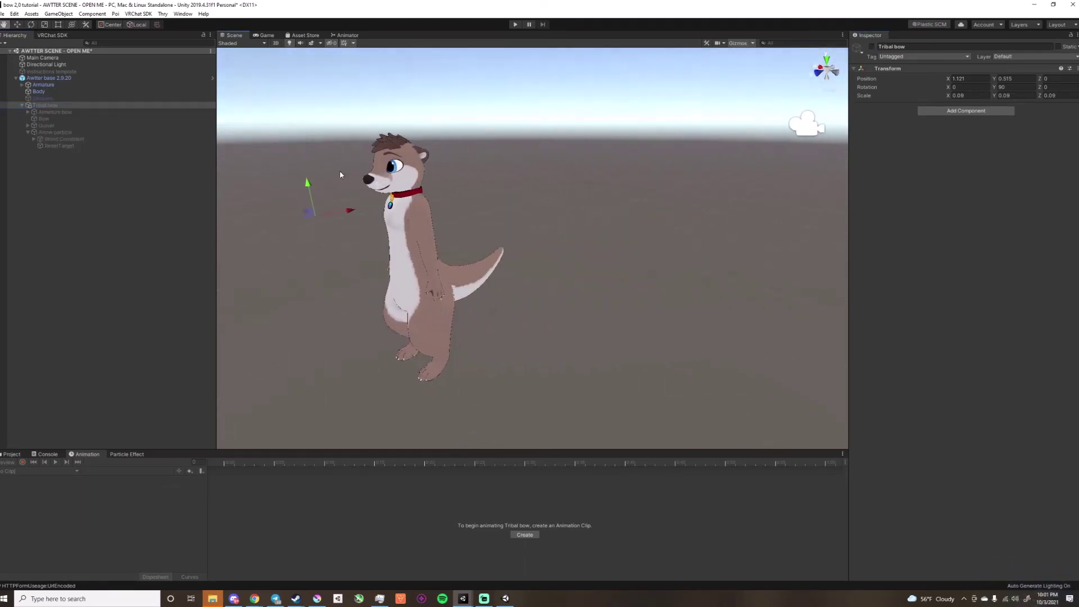
{"action": "mouse_move", "coordinate": [340, 175]}
{"action": "left_mouse_down", "text": "alt"}
{"action": "mouse_move", "coordinate": [325, 179]}
{"action": "mouse_move", "coordinate": [395, 180]}
{"action": "mouse_move", "coordinate": [352, 183]}
{"action": "left_mouse_up", "text": "alt"}
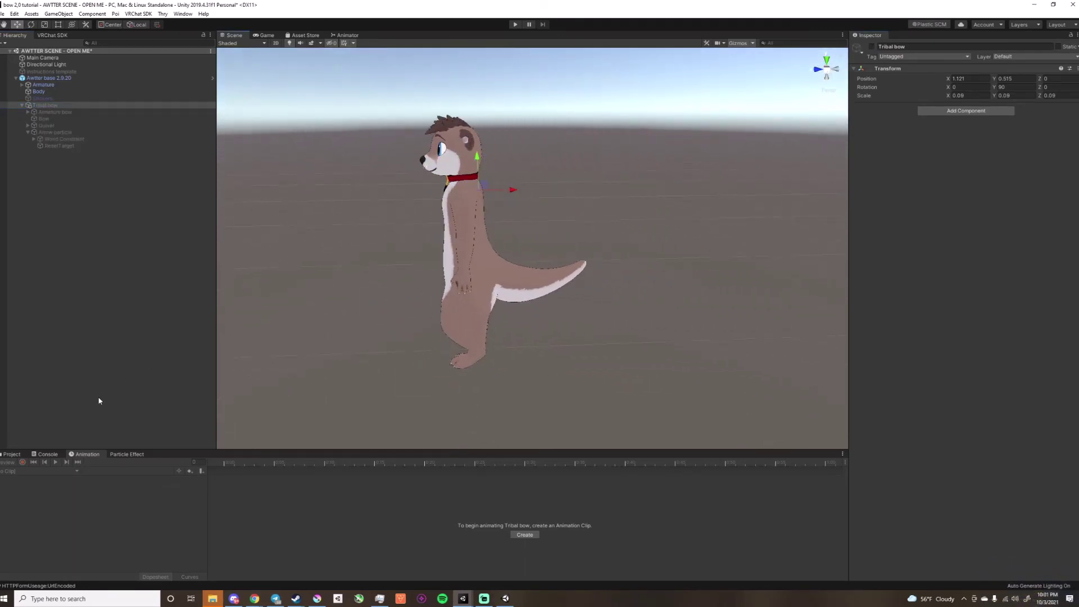